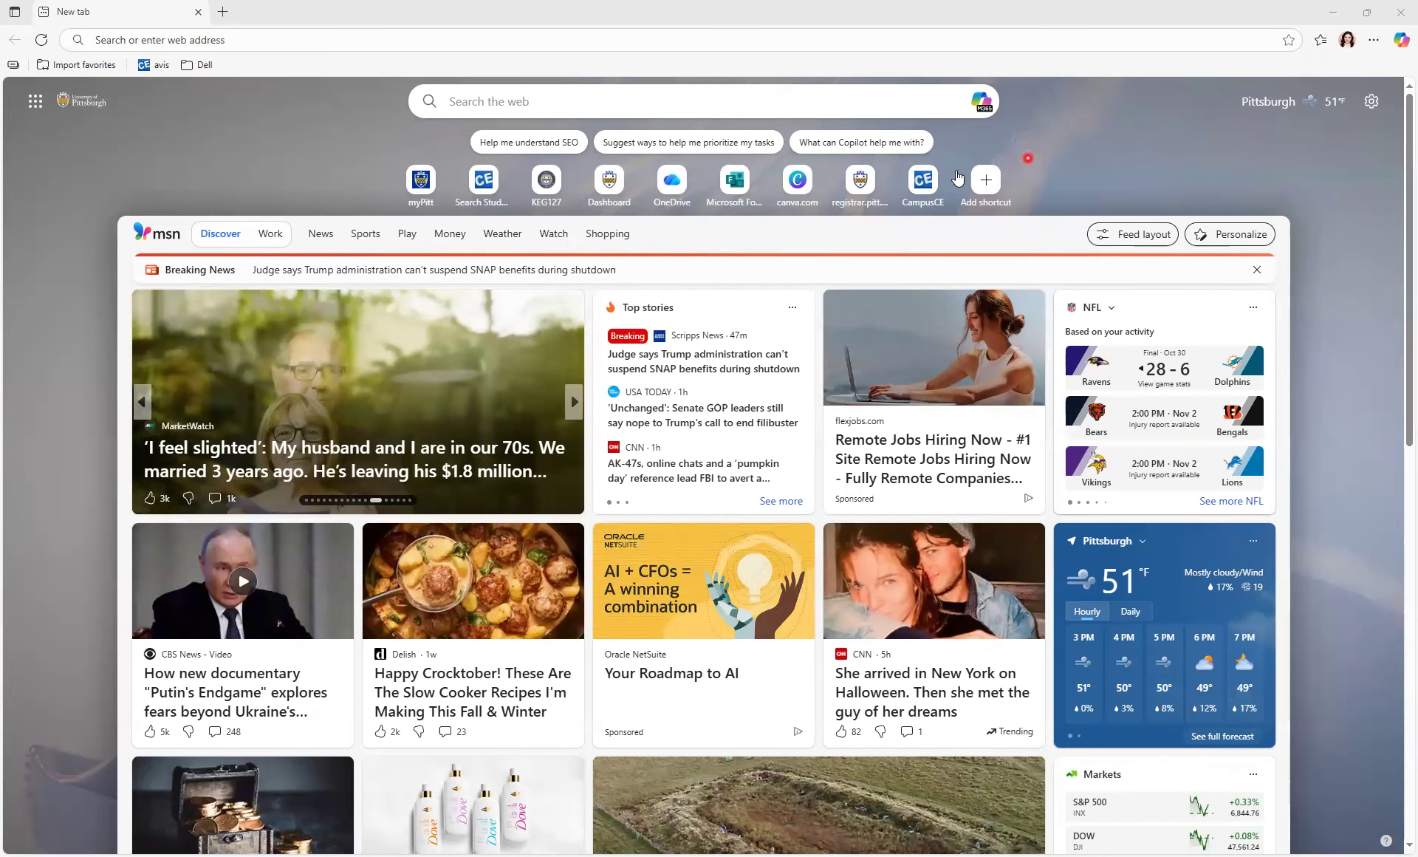
Go to the myPitt portal at my.pitt.edu
click(222, 39)
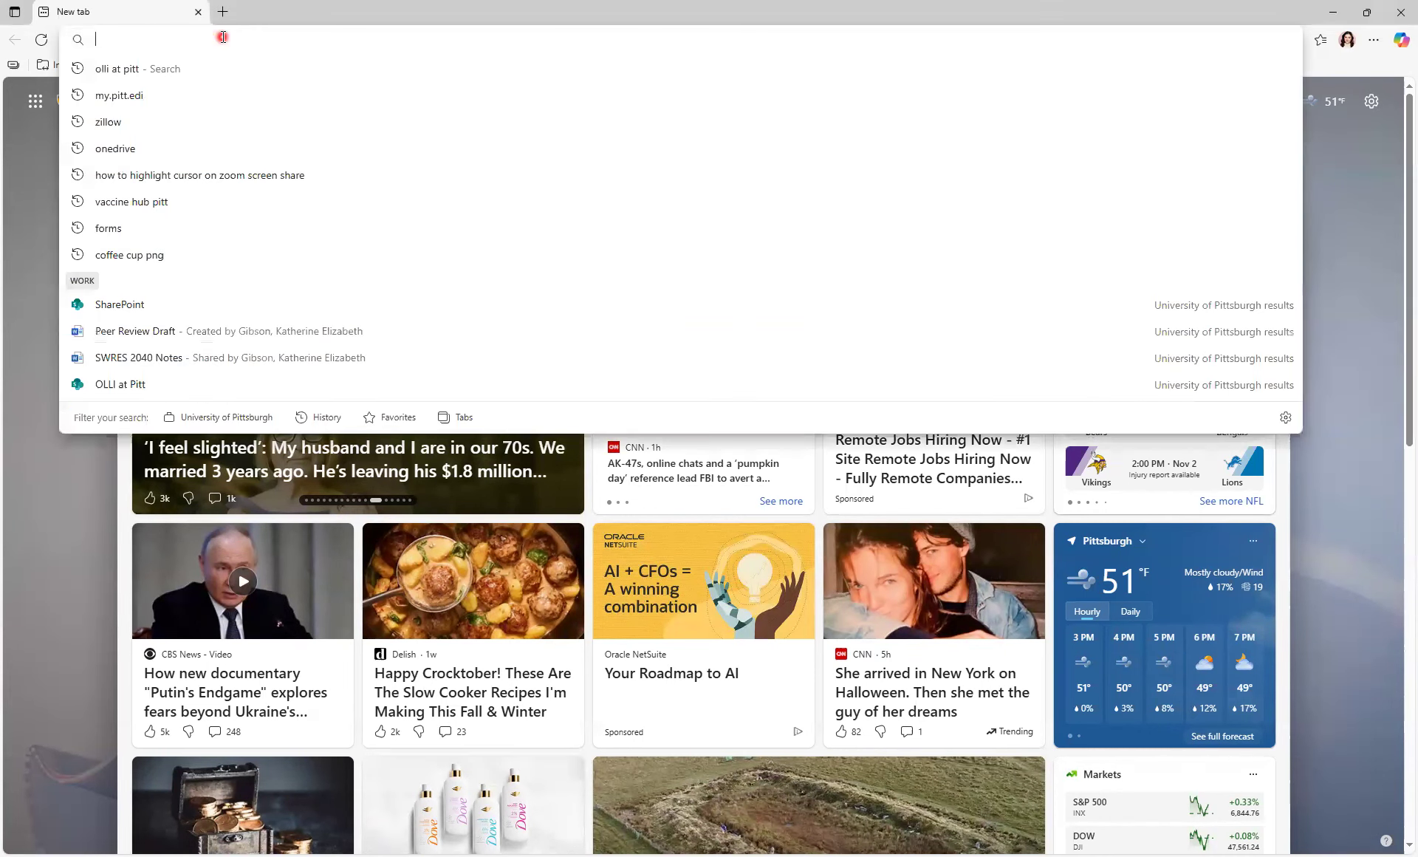
text(my.)
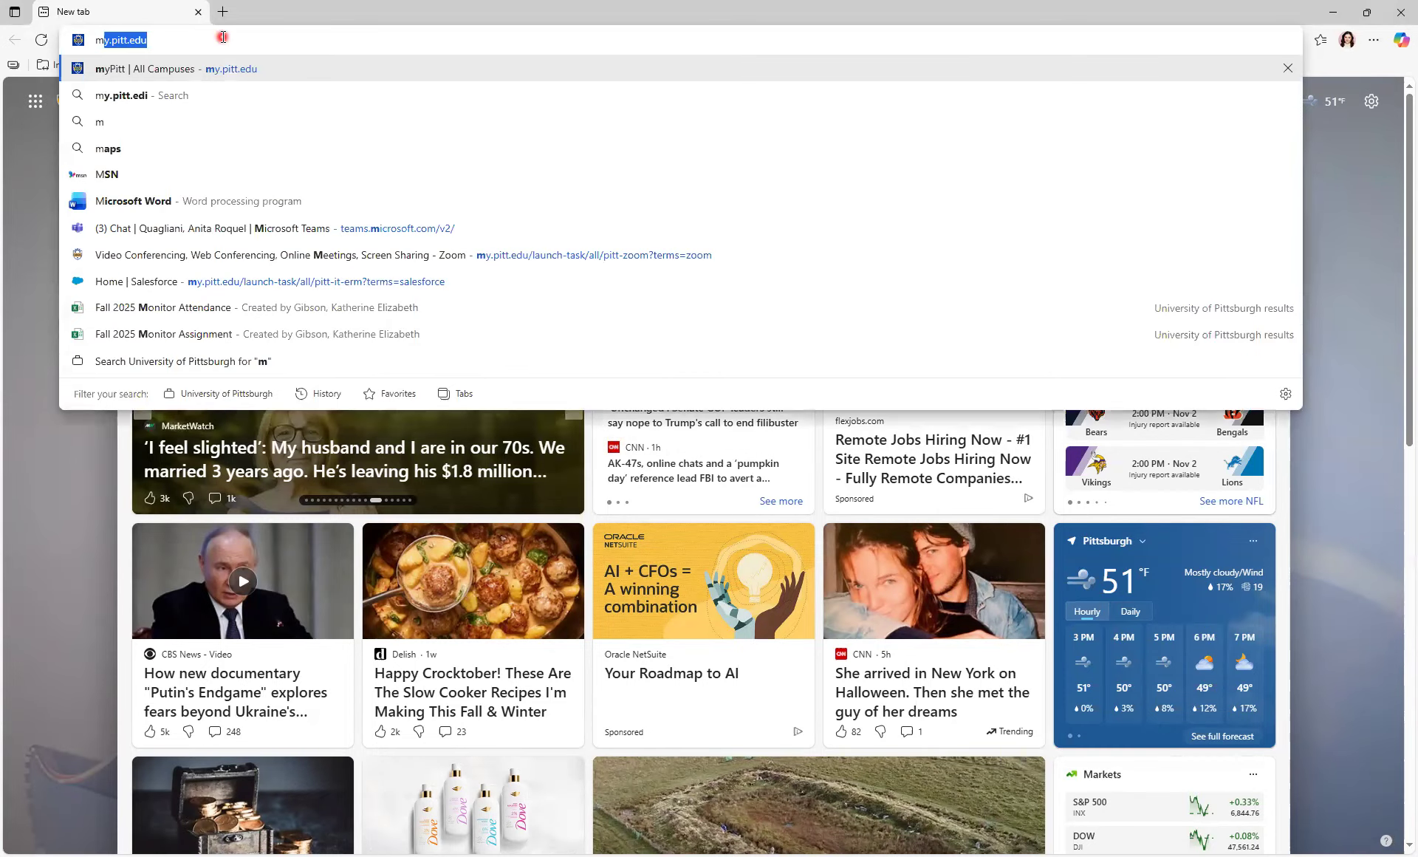
text(pi)
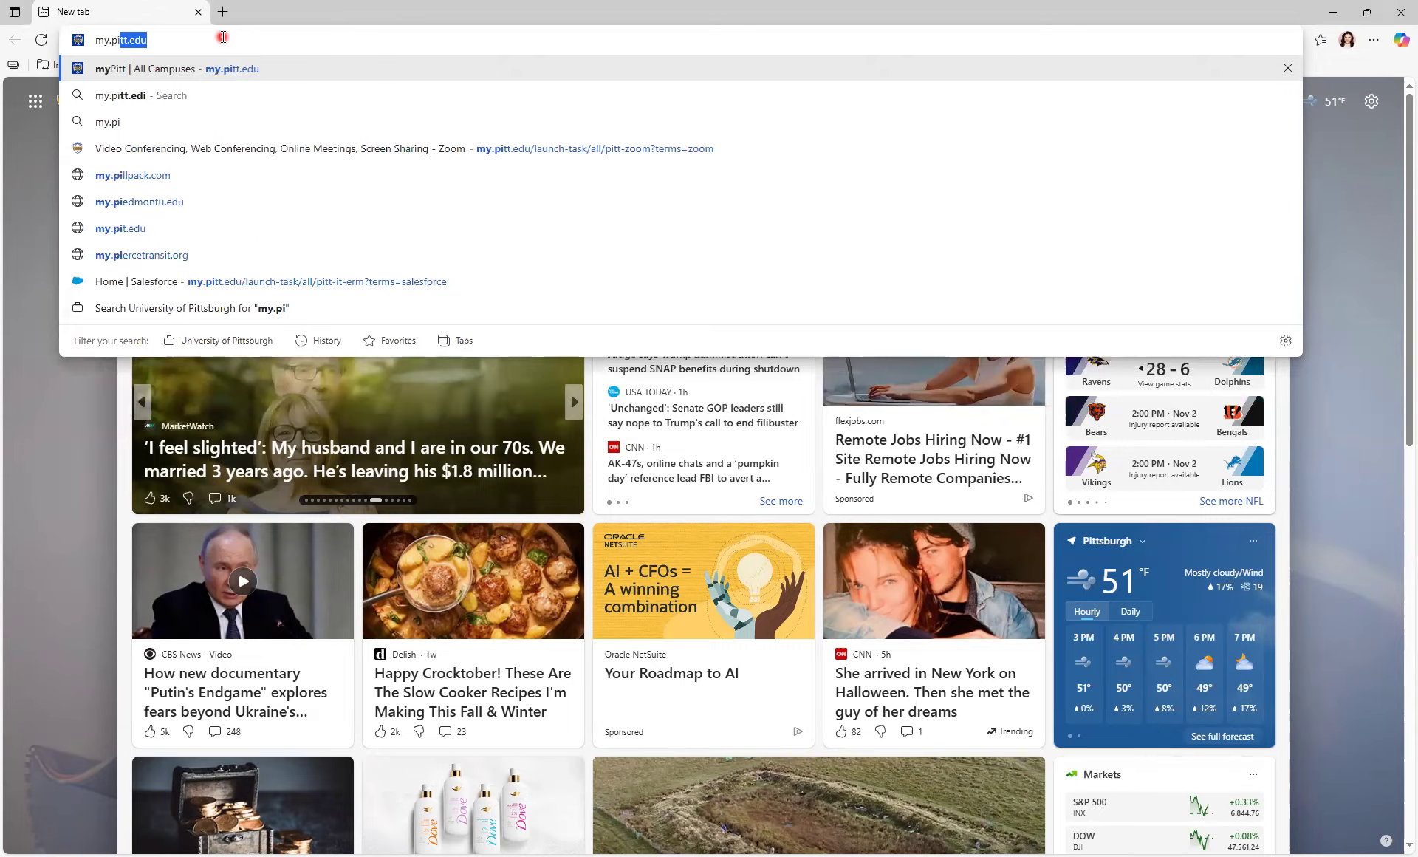
text(tt.edu)
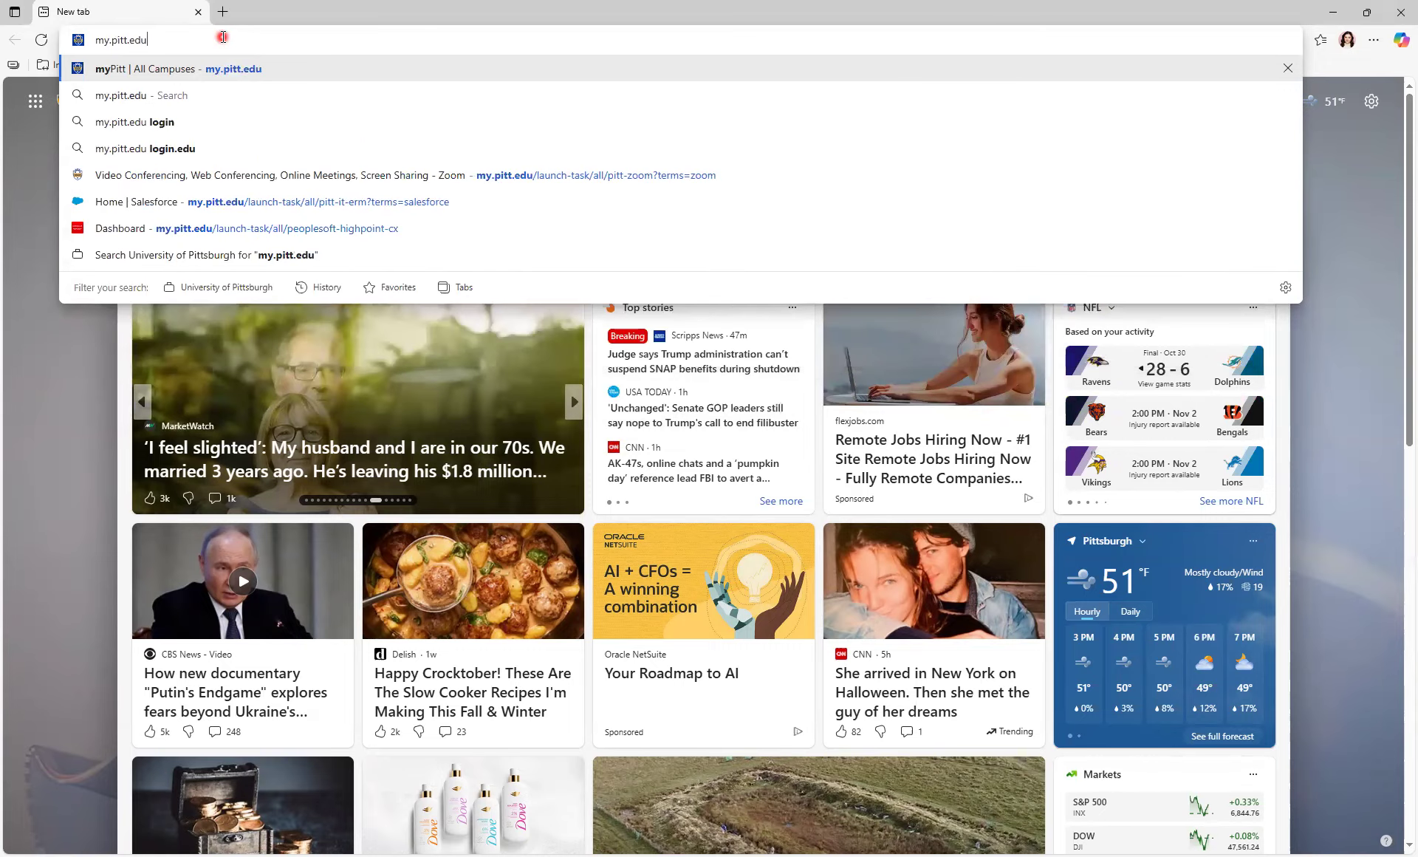
key(Return)
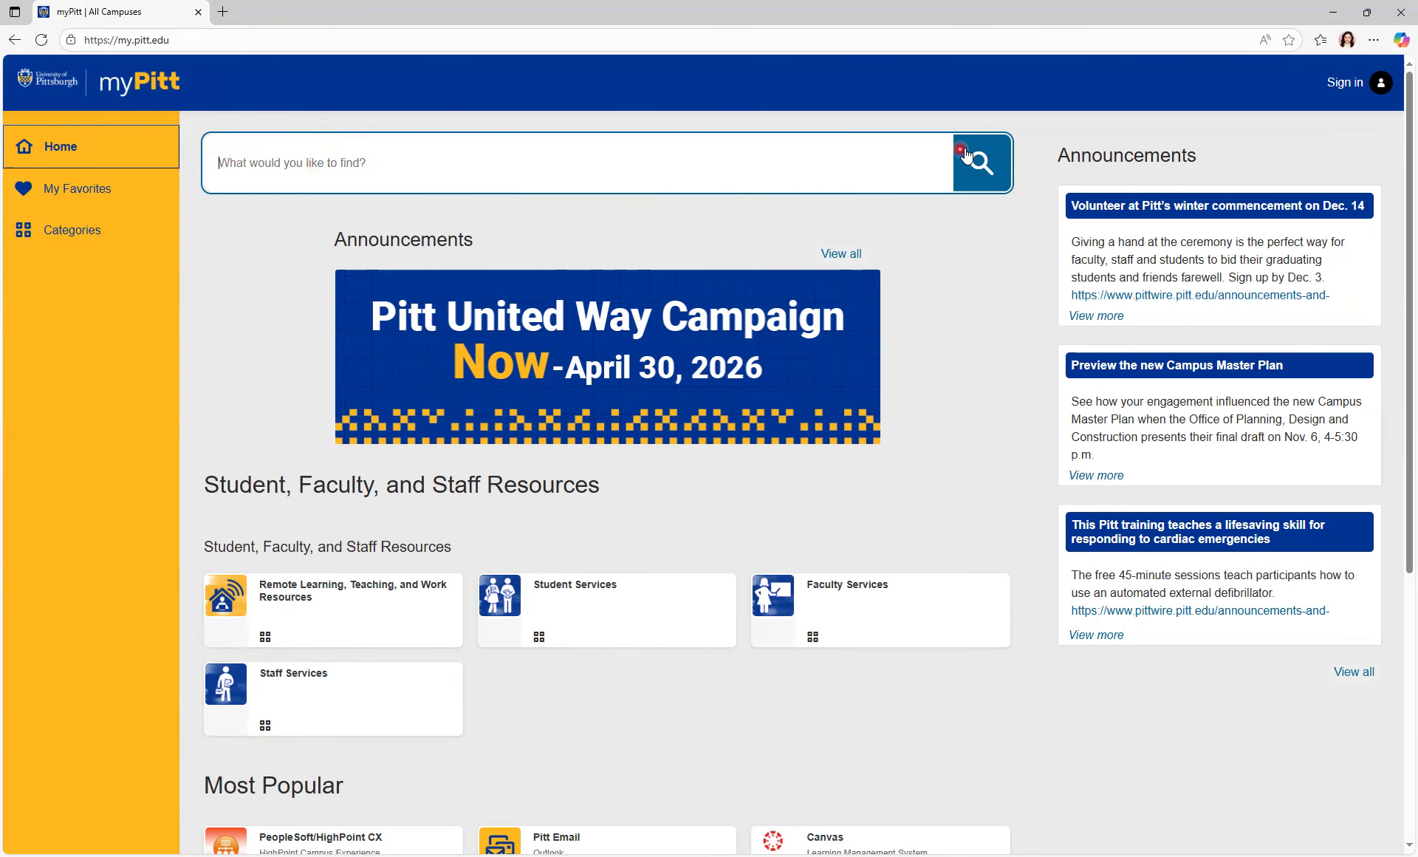
Search the portal for "Zoom" and open the ZOOM task
text(Zoom)
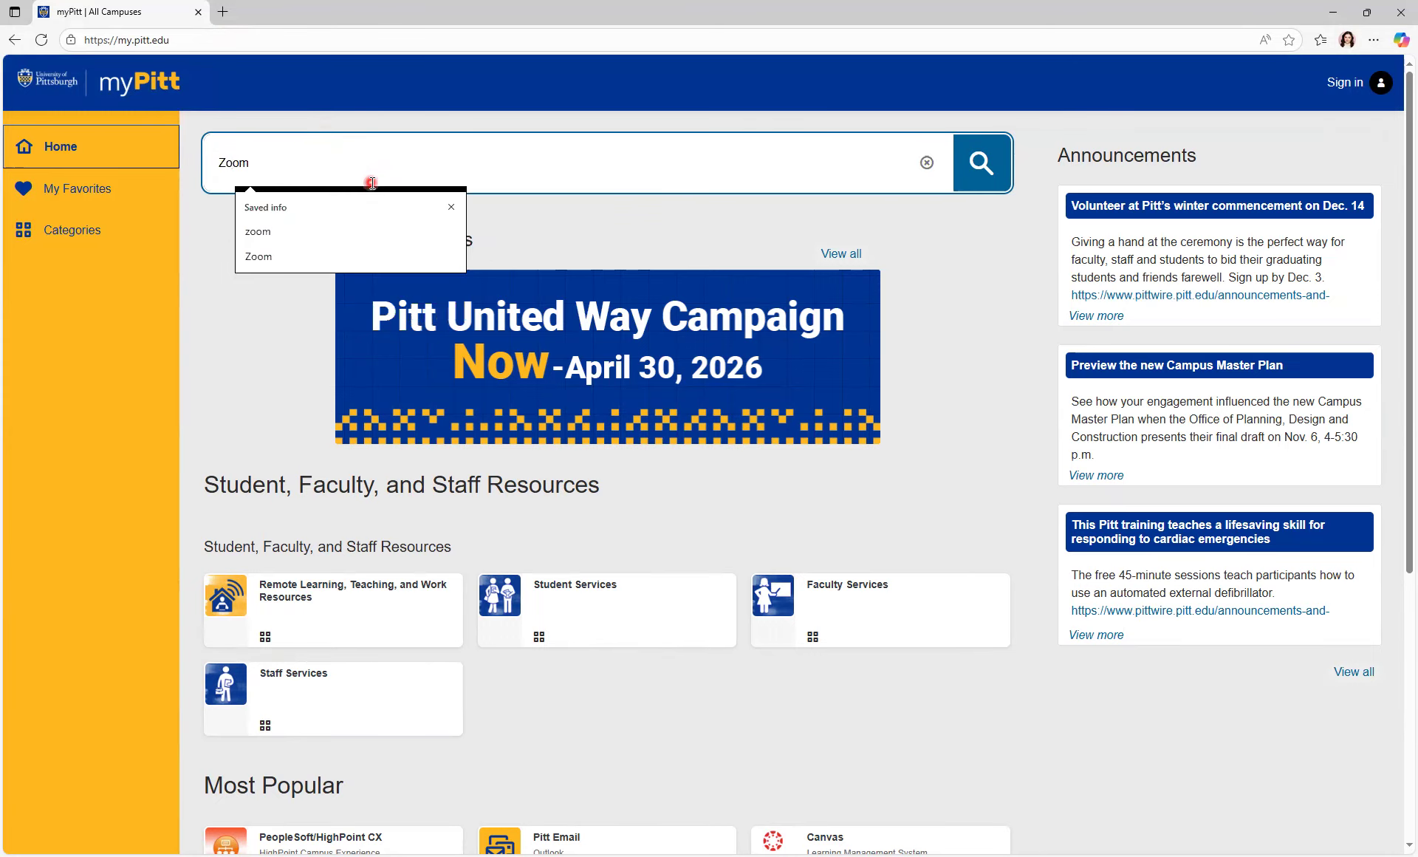
key(Tab)
key(Return)
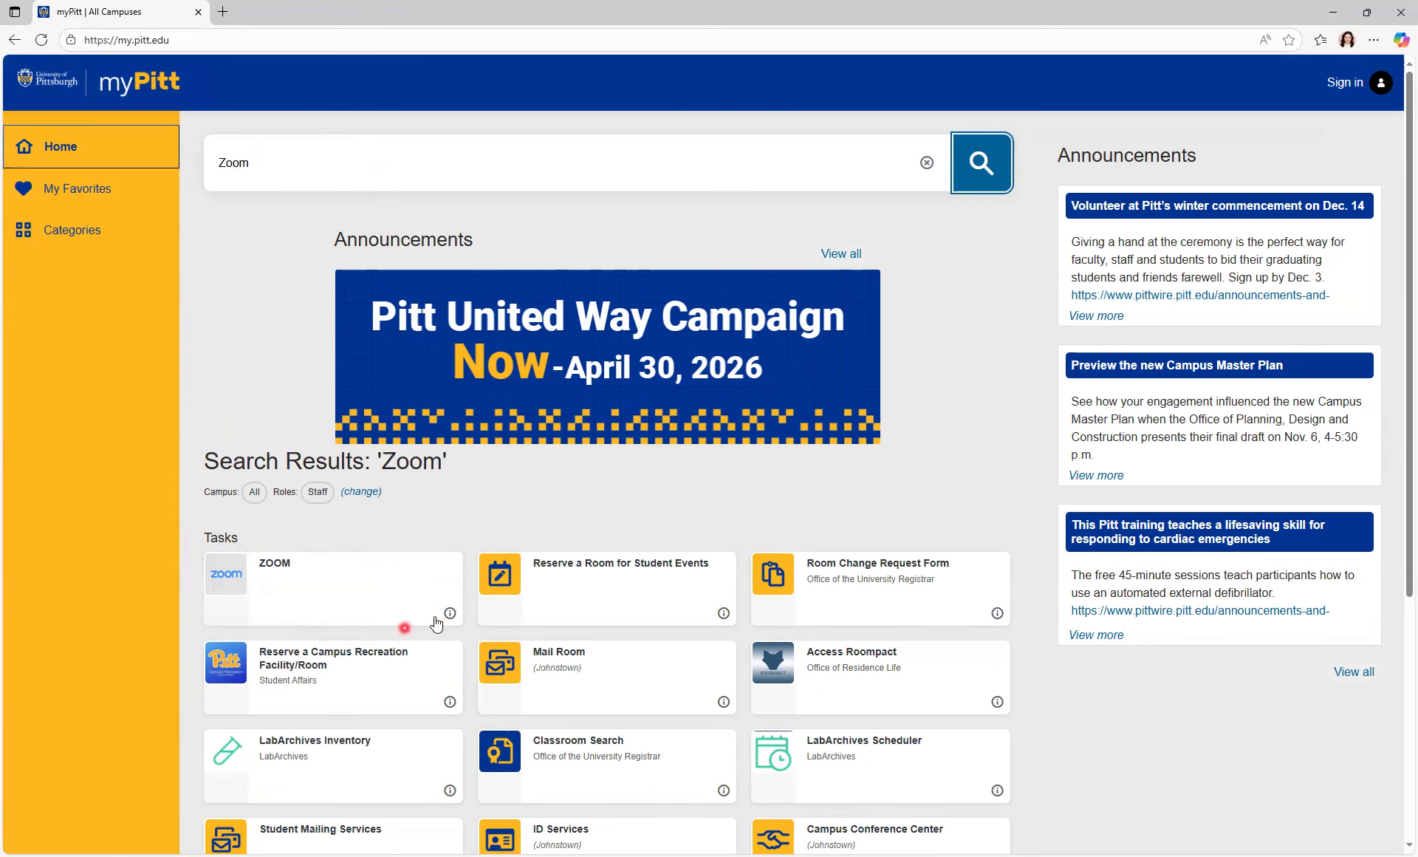
click(279, 566)
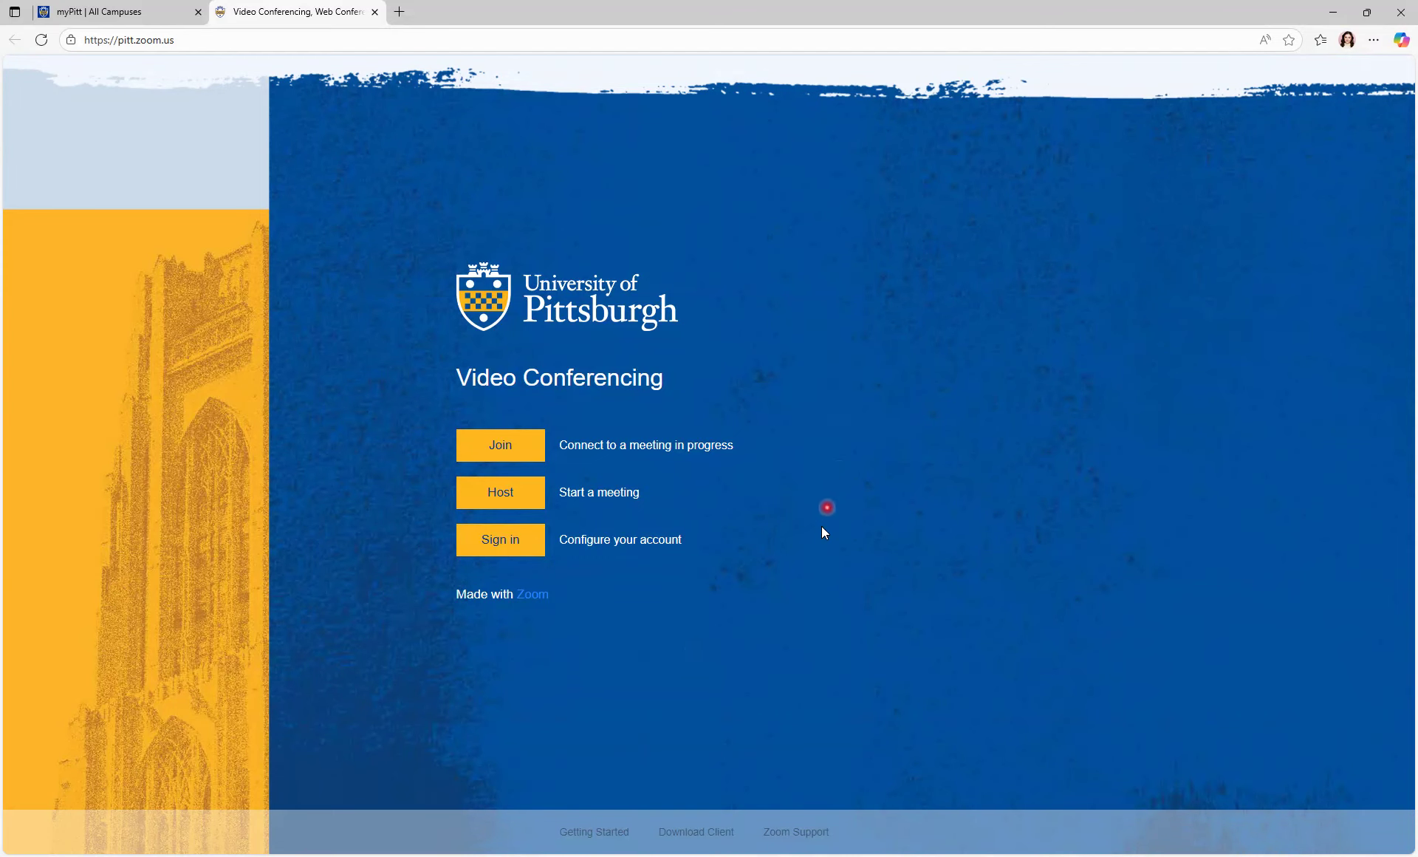
Sign in to configure the Zoom account and start scheduling a new meeting from the meetings list
click(501, 545)
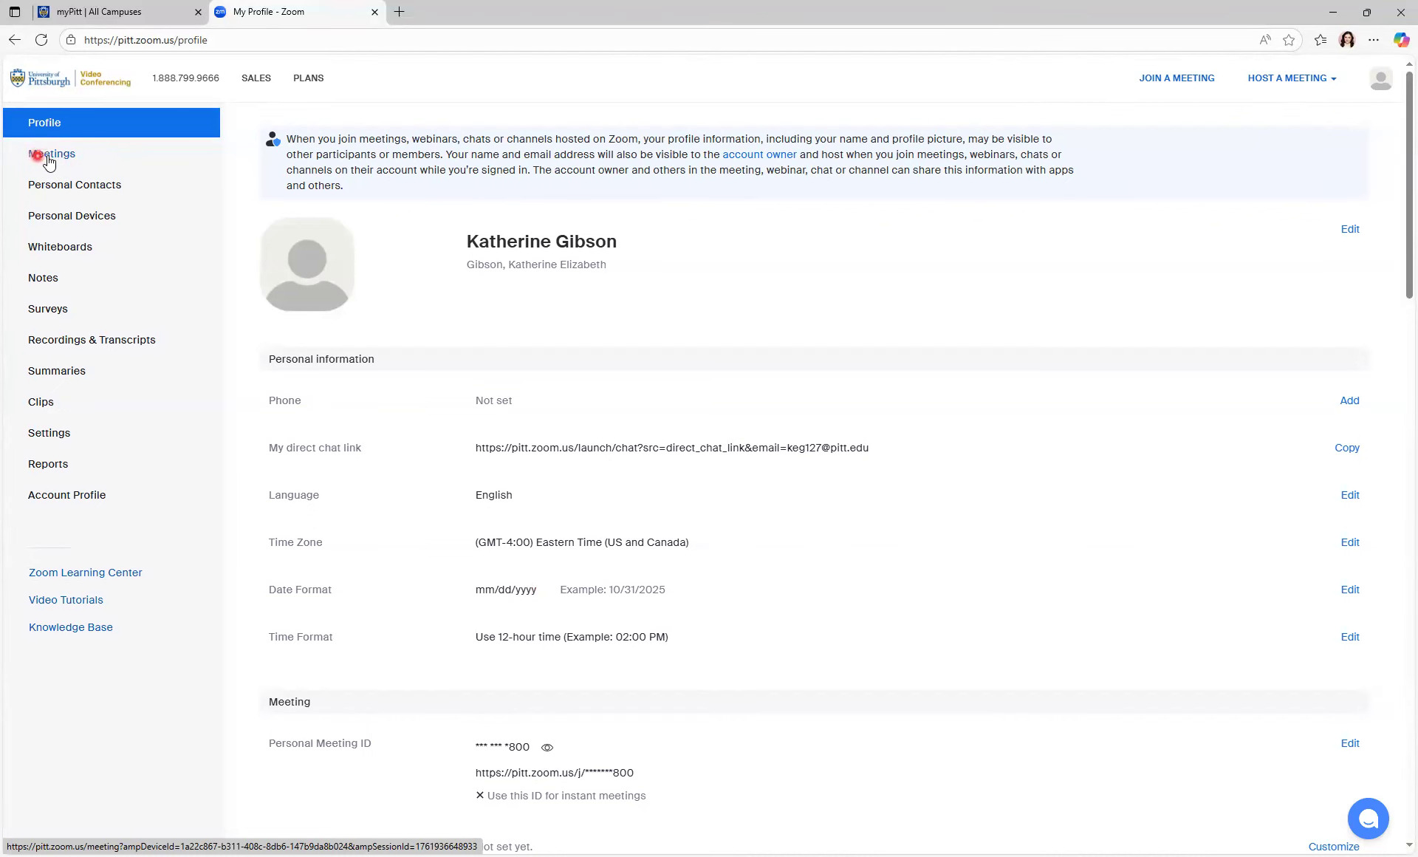
click(56, 157)
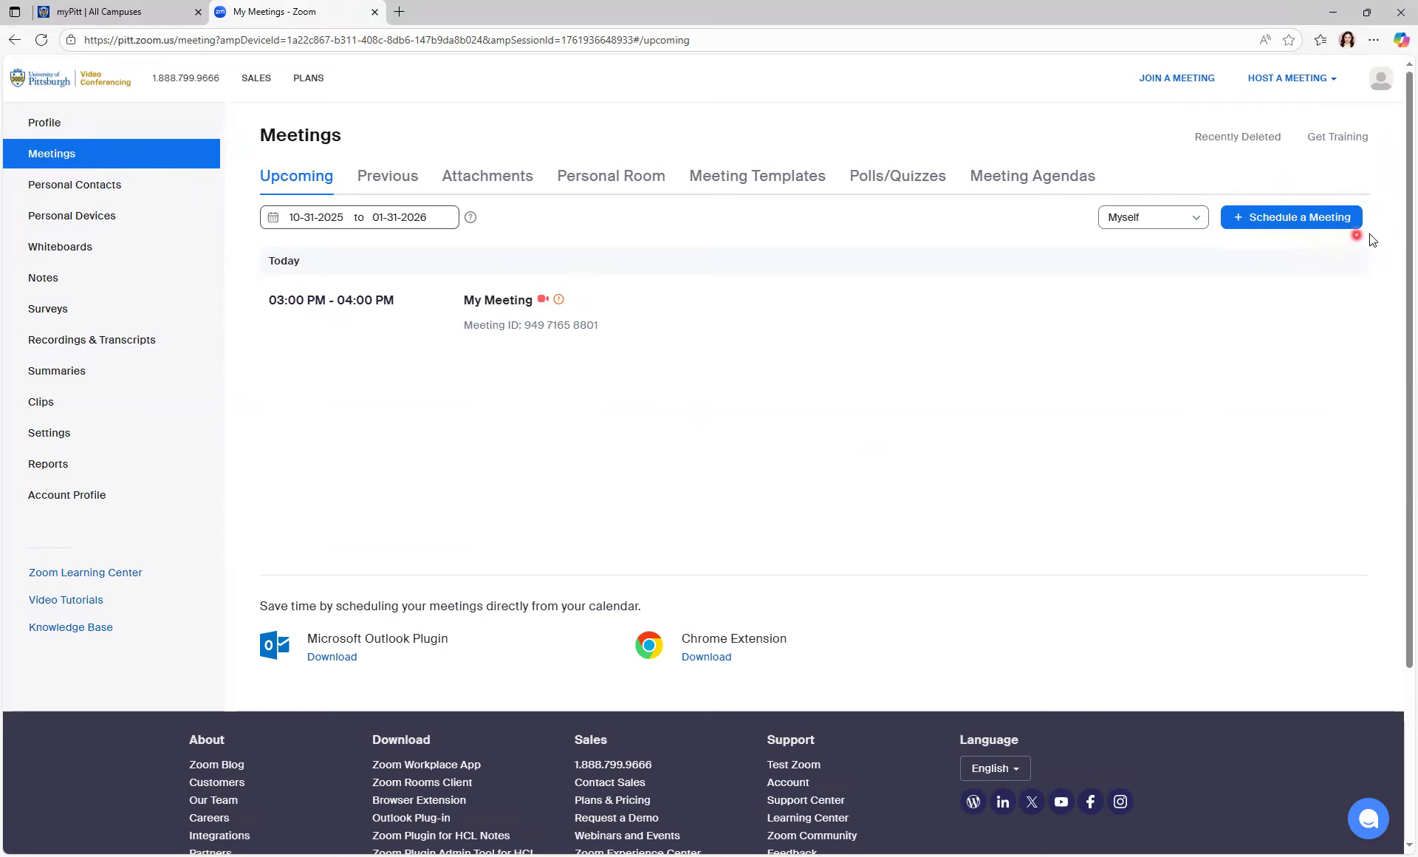
click(1293, 221)
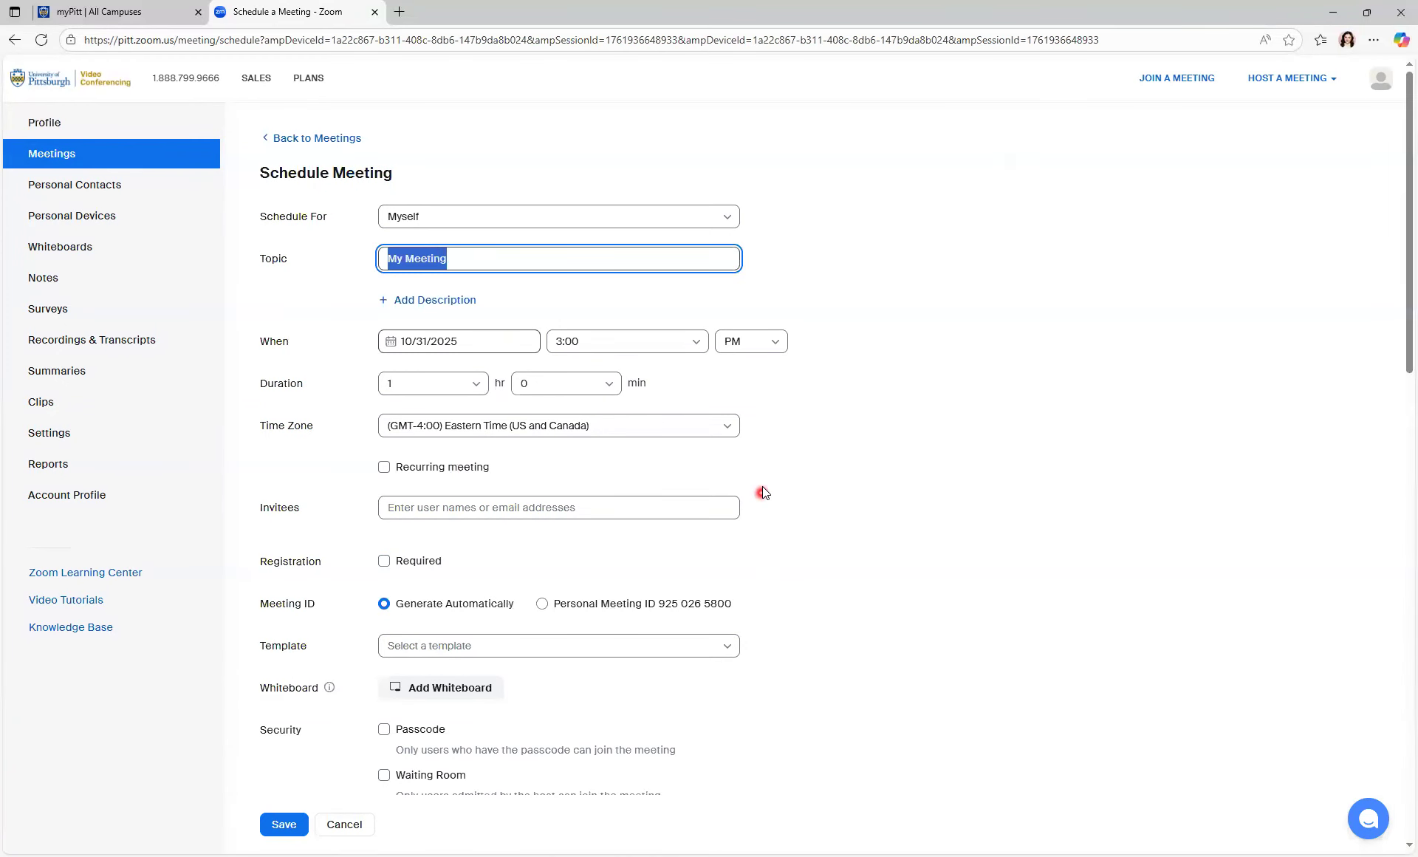
Replace the default meeting topic with "Instructor Zoom Tutorial"
scroll(764, 489, down, 1)
scroll(769, 472, up, 1)
click(450, 250)
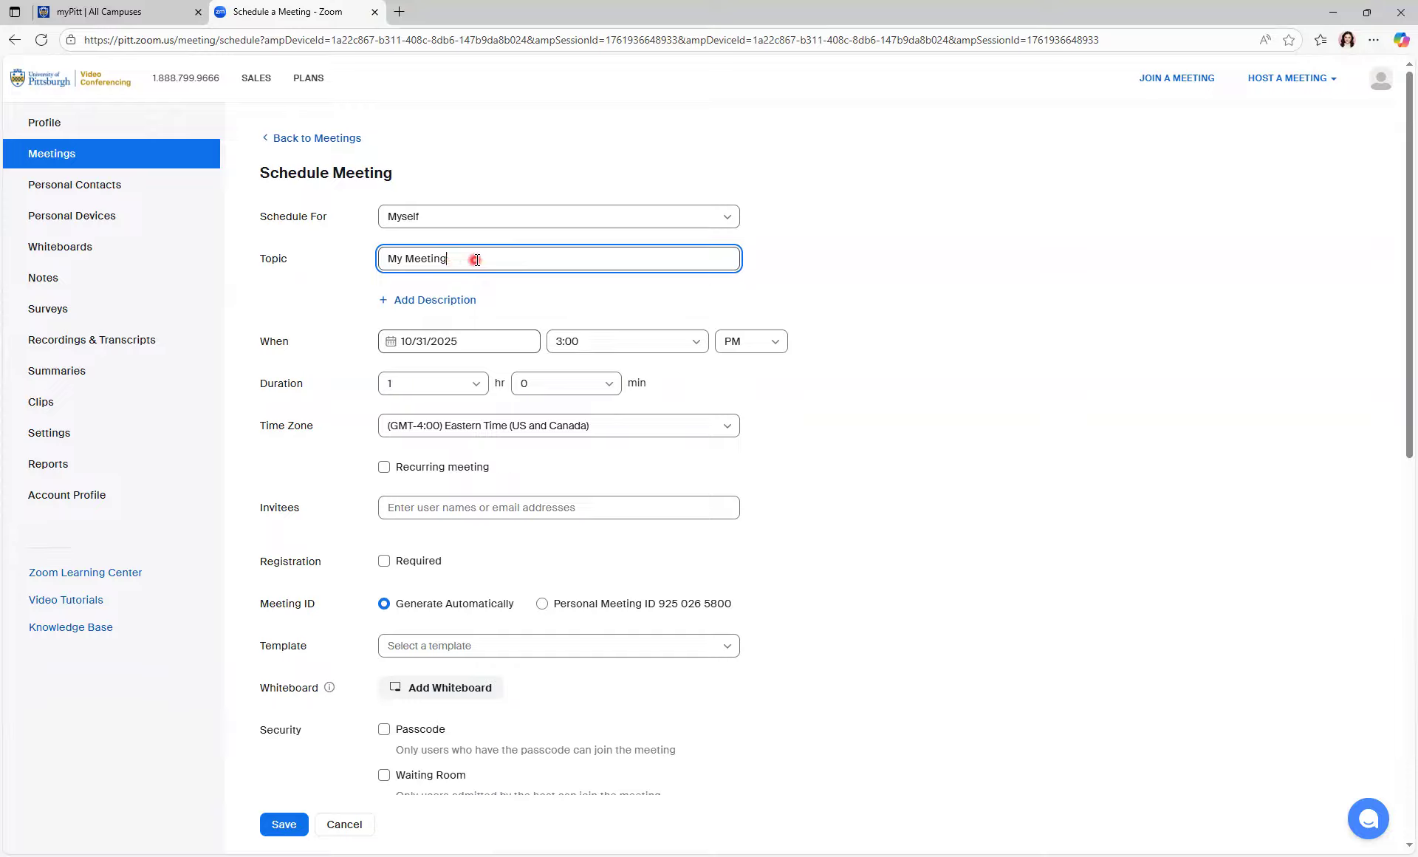
key(BackSpace)
key(BackSpace)
key(BackSpace)
key(BackSpace)
key(BackSpace)
text(Instructor Zoom Tutorial)
click(843, 255)
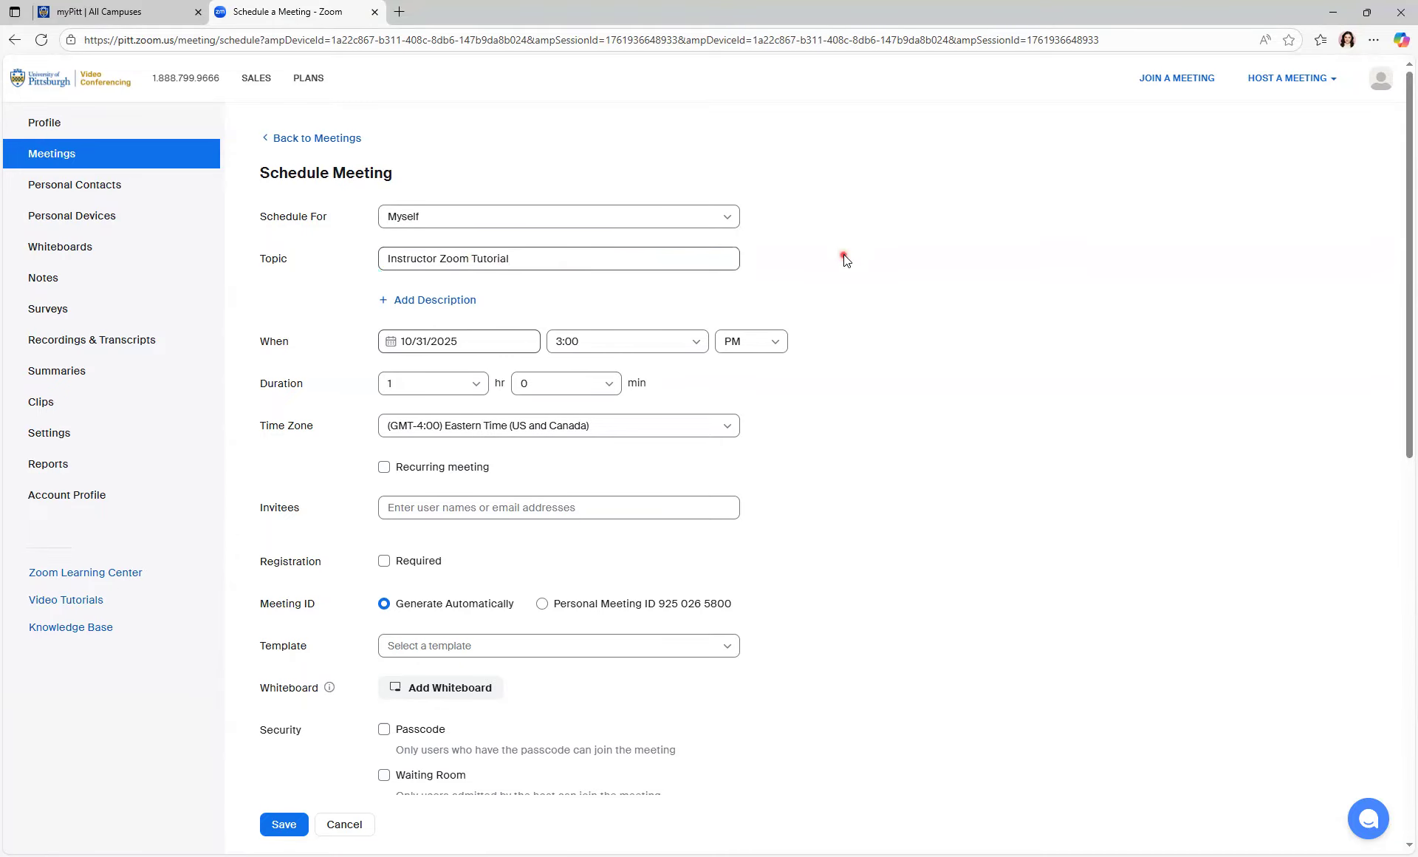
Set the minutes part of the meeting duration to 30
scroll(843, 250, down, 2)
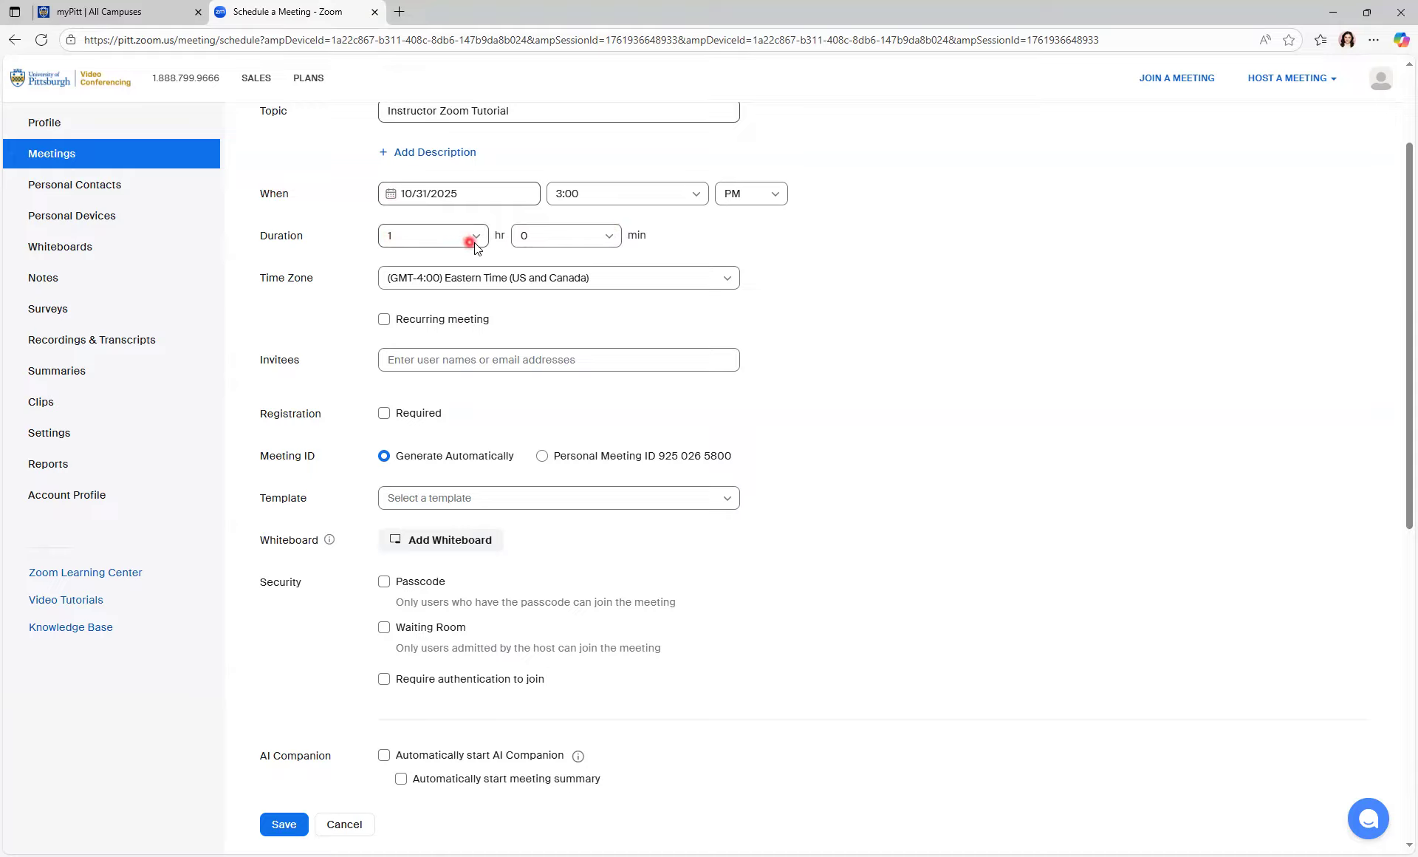
click(609, 238)
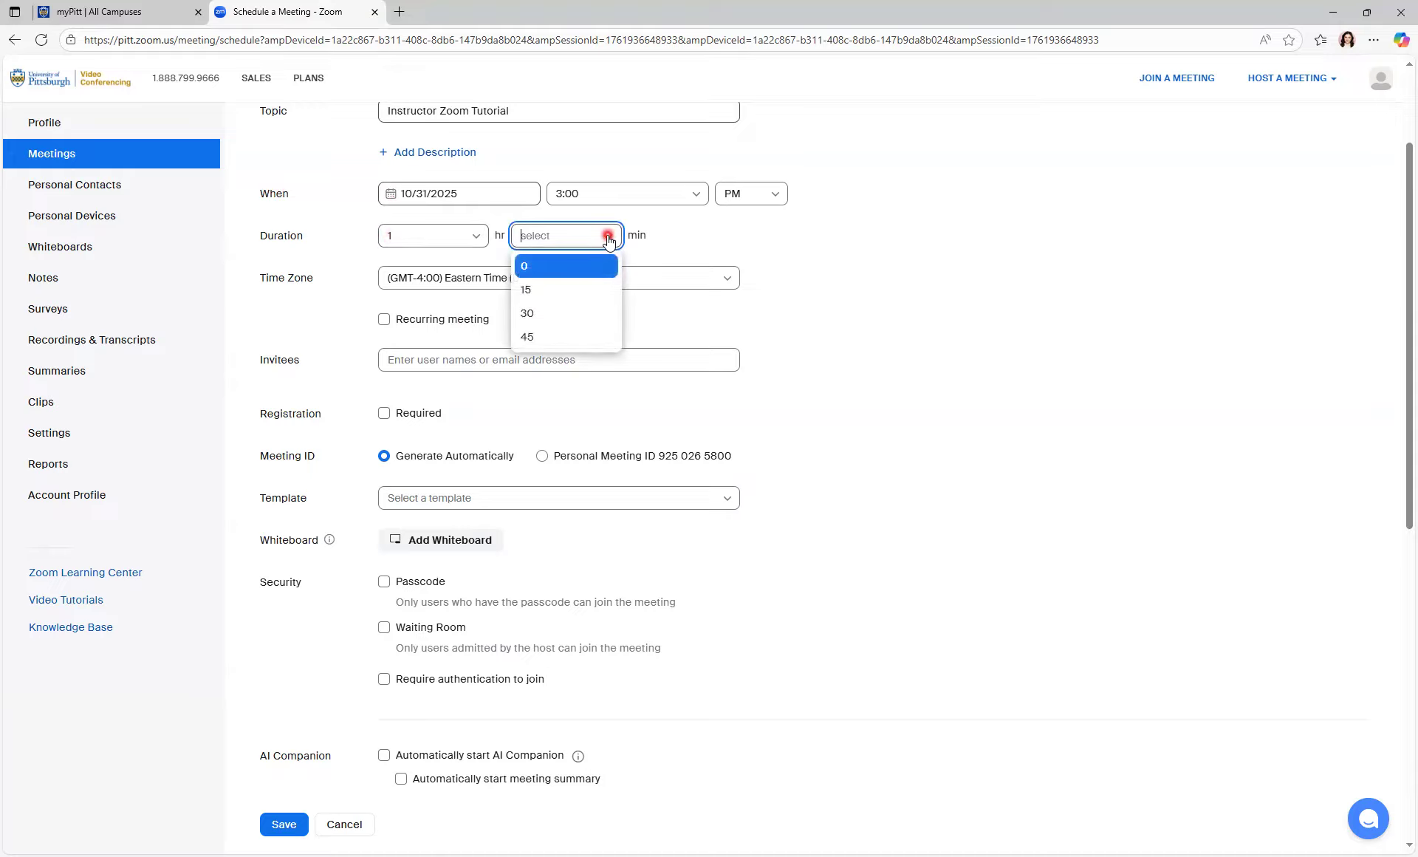
click(582, 313)
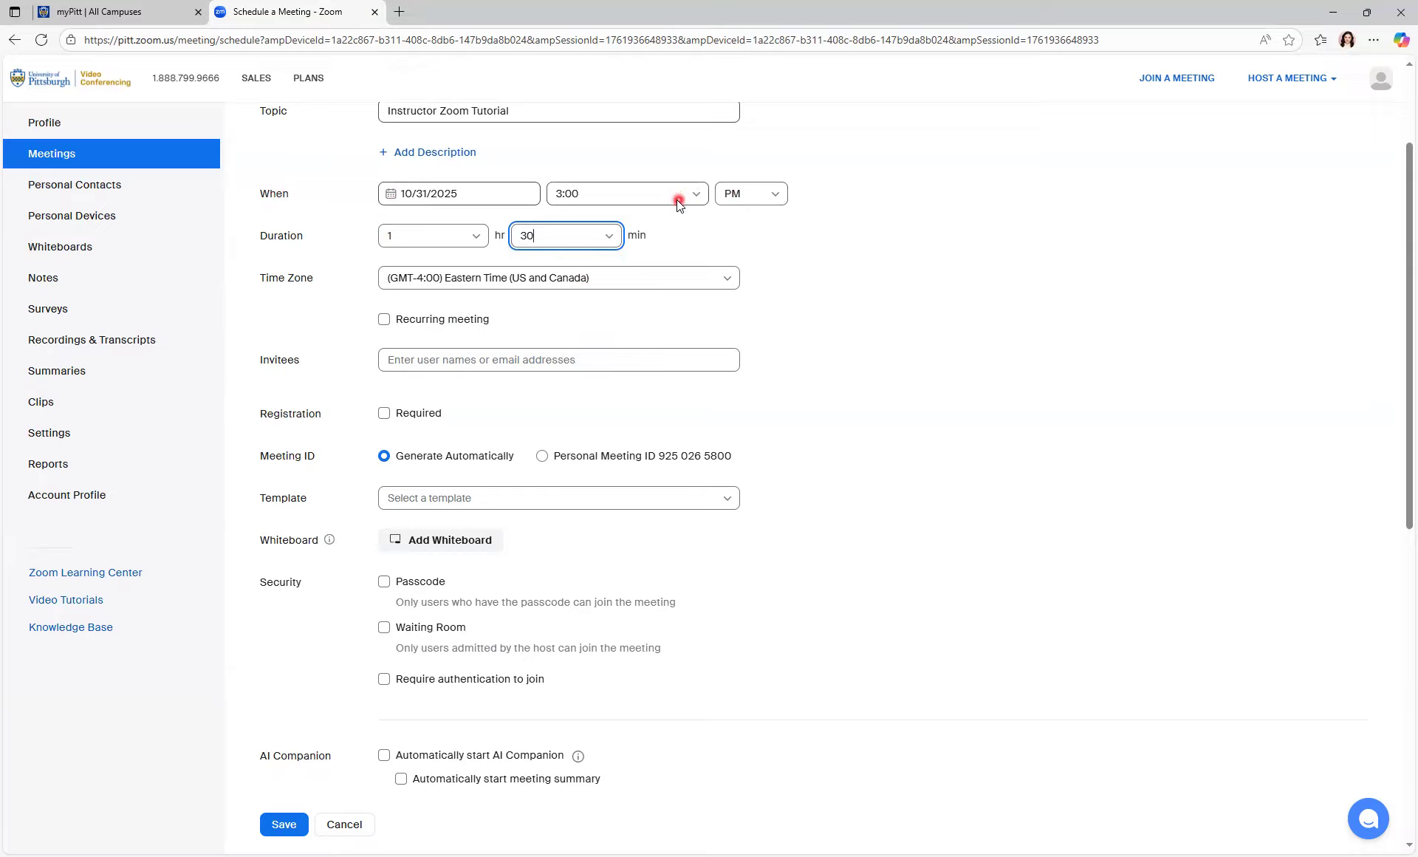
Set the meeting's start date to 01/26/2026
click(390, 195)
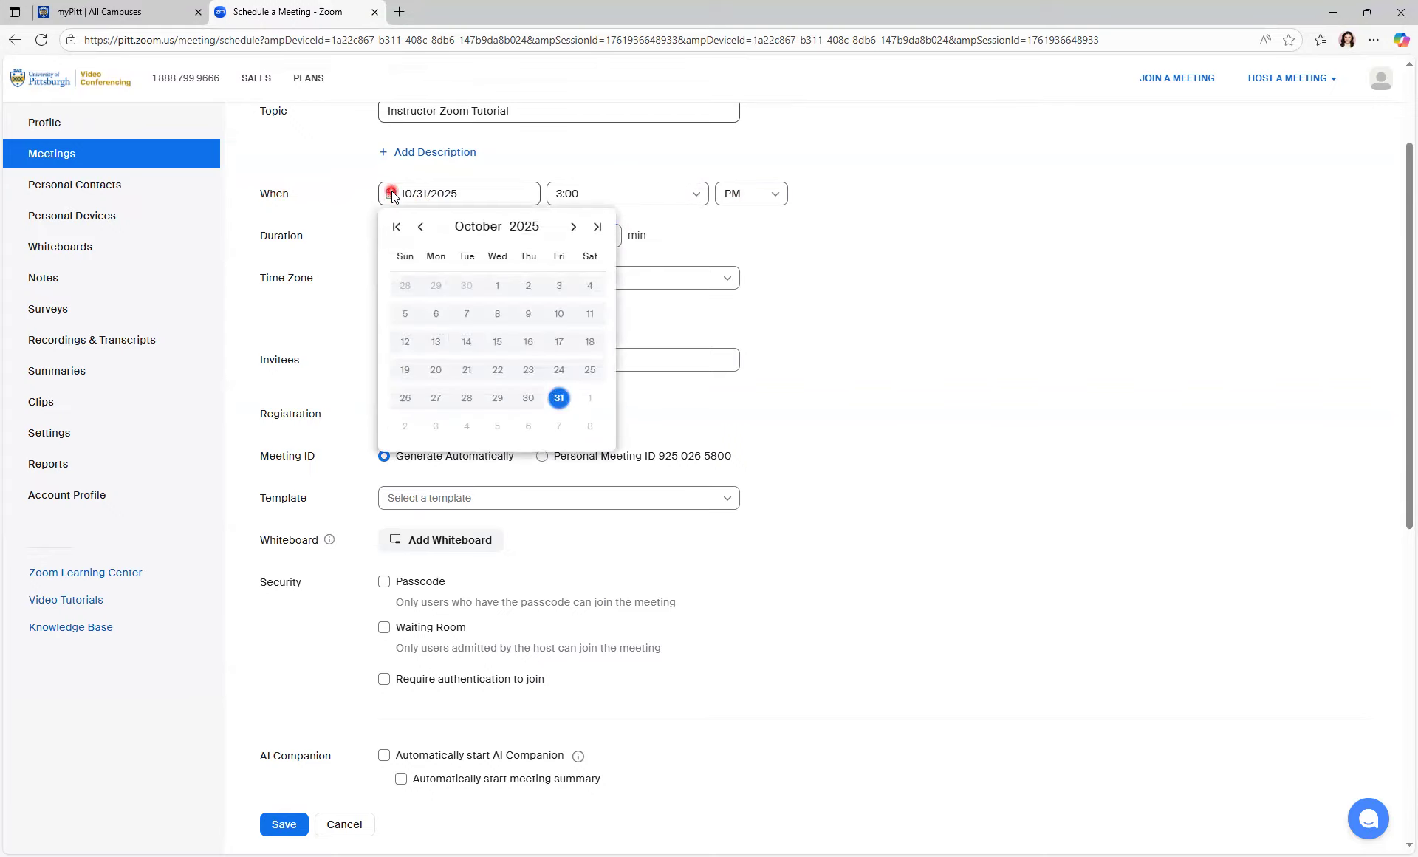
click(574, 228)
click(574, 227)
click(573, 228)
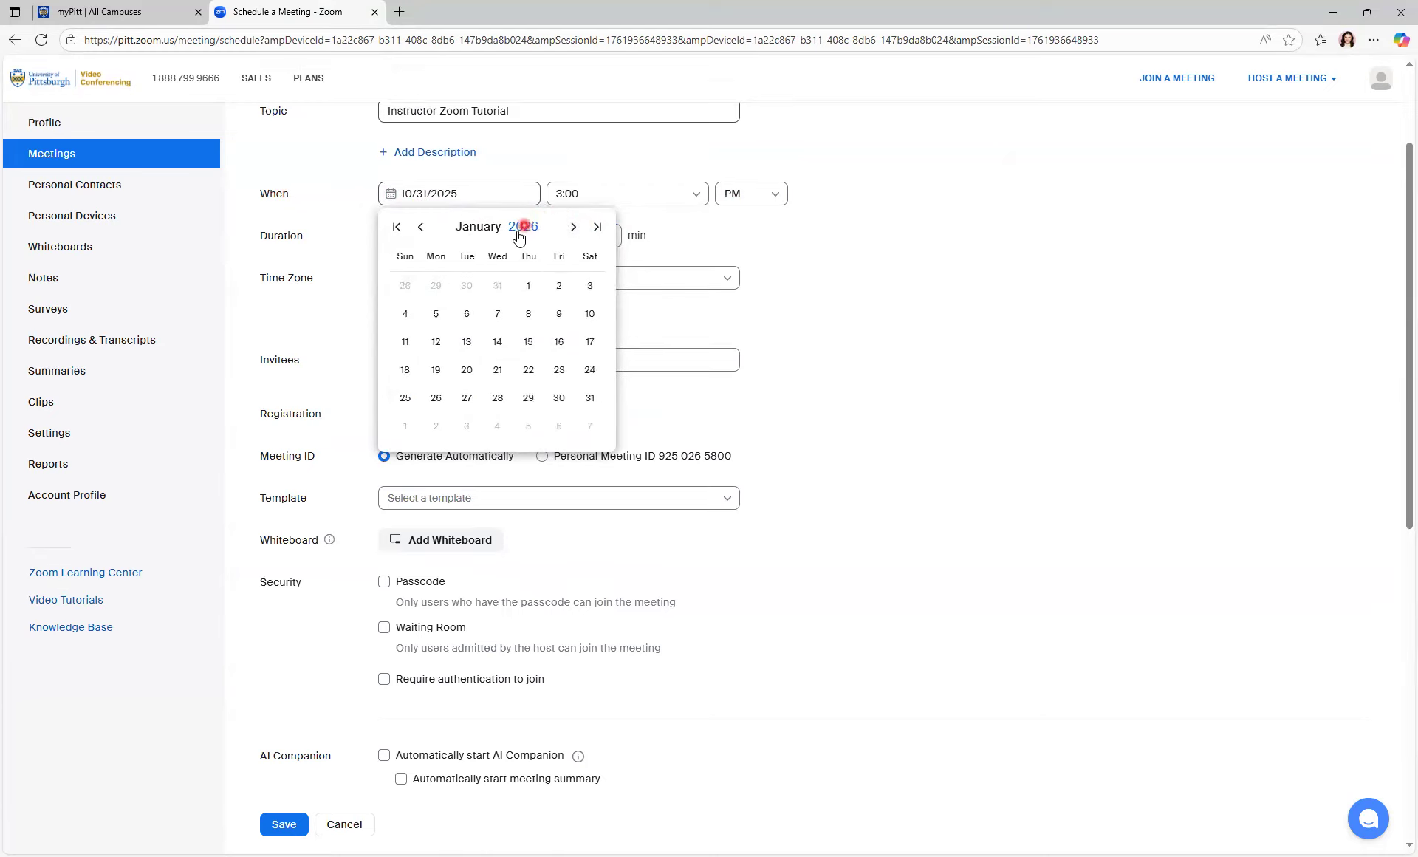
click(437, 399)
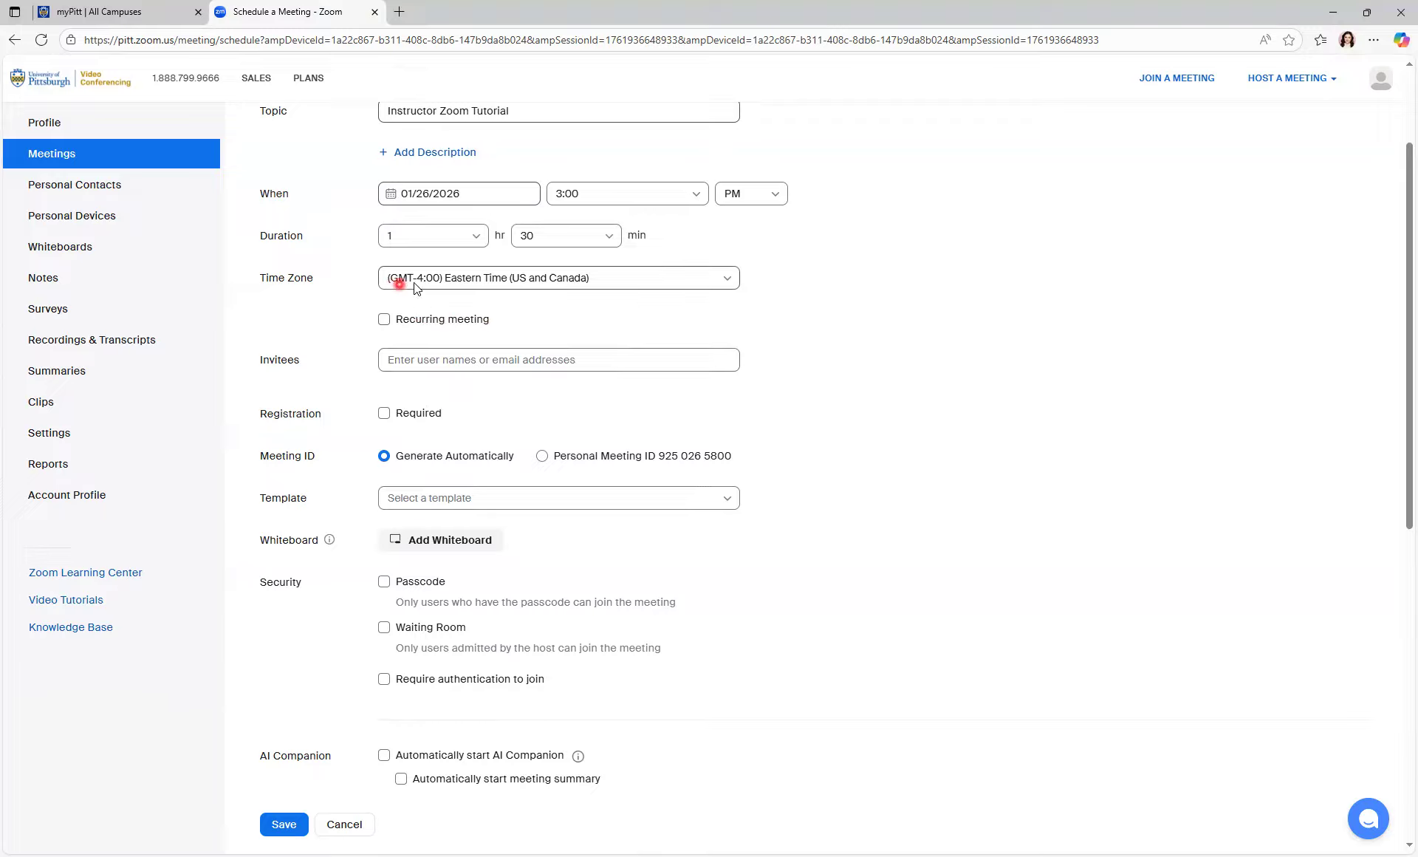
Look through the available time zones for the meeting and close the list without choosing another one
click(729, 286)
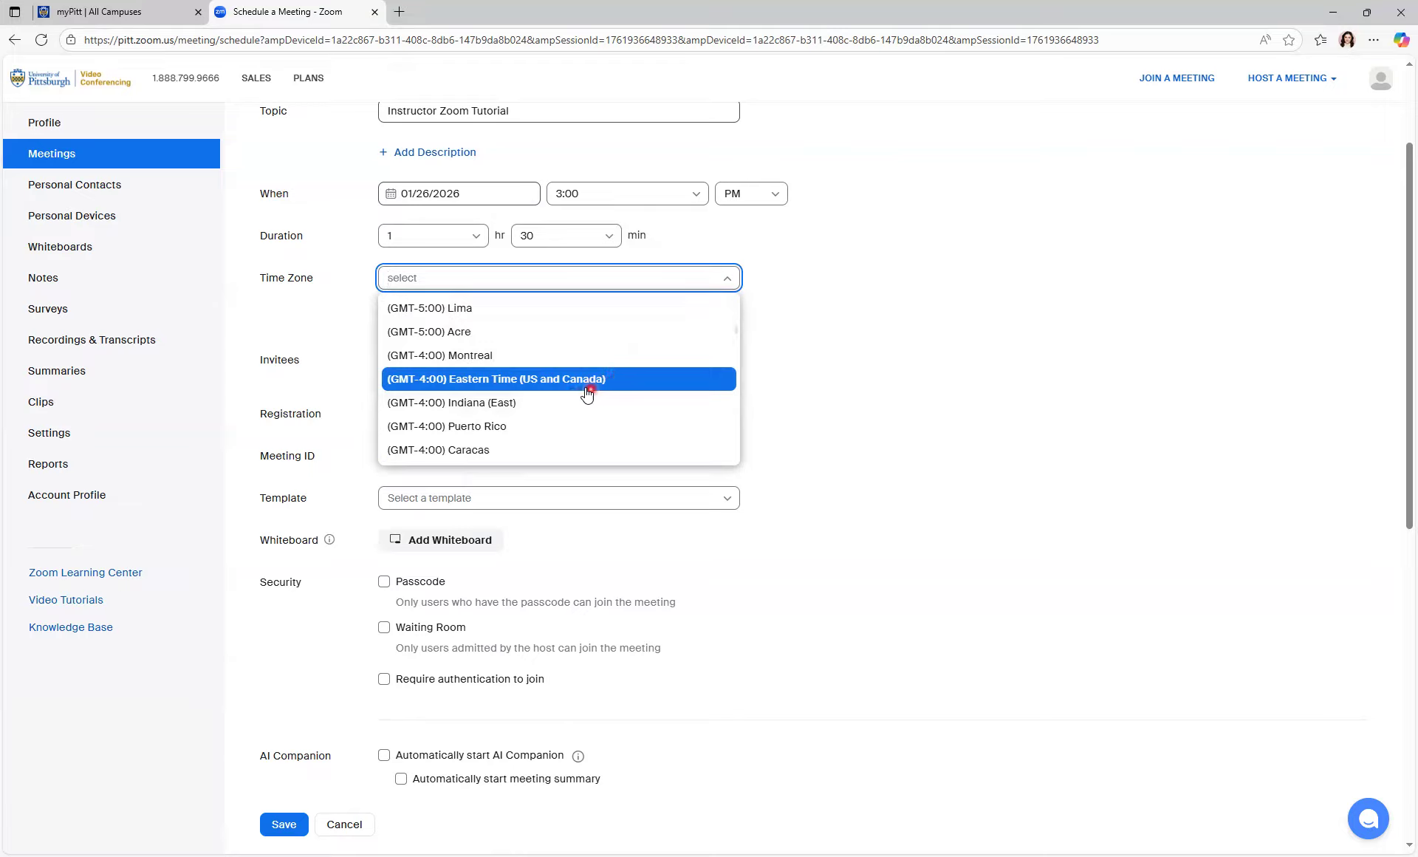
scroll(599, 388, up, 5)
scroll(600, 374, up, 1)
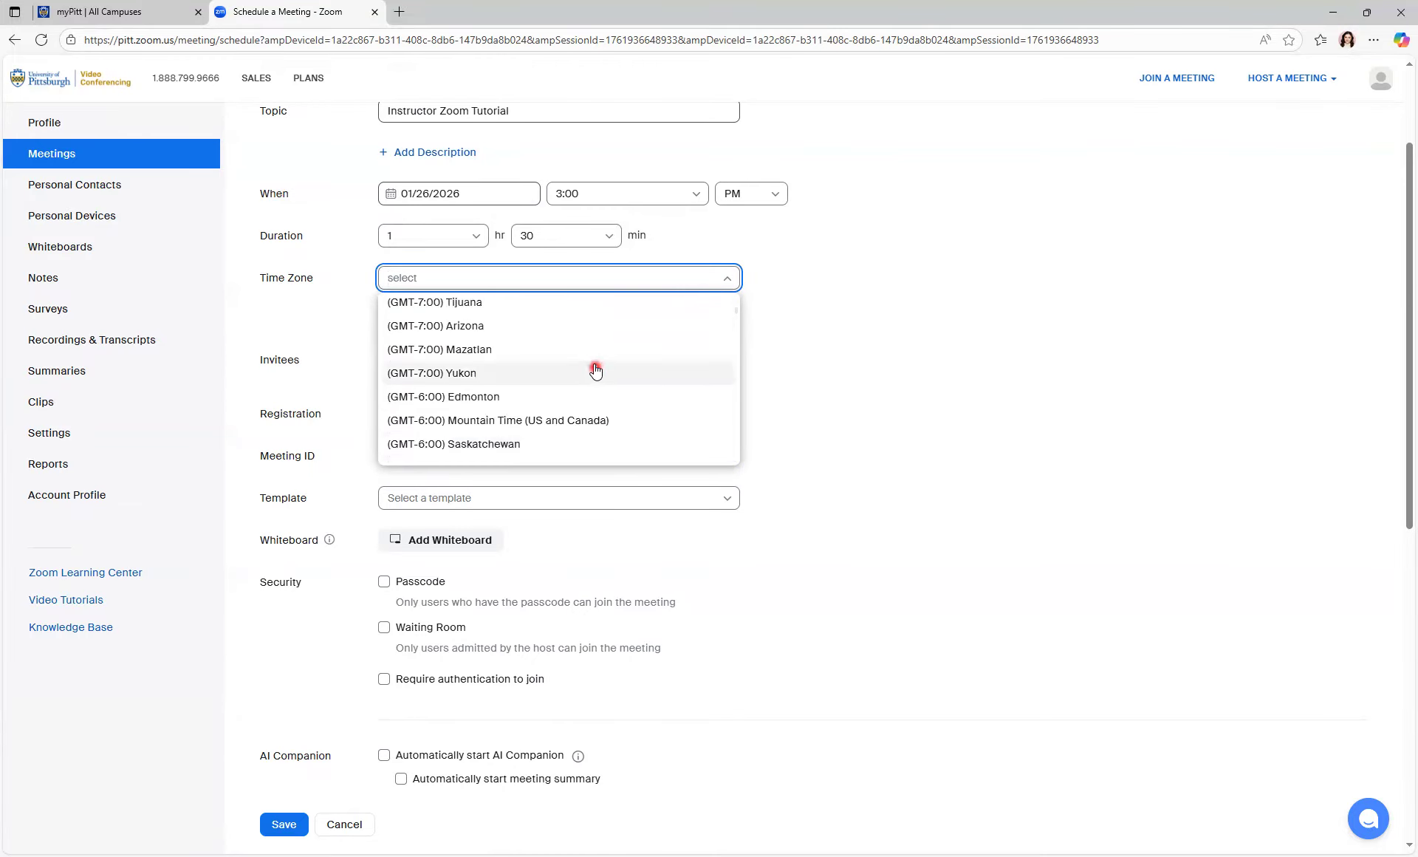
scroll(580, 359, down, 4)
scroll(580, 360, down, 3)
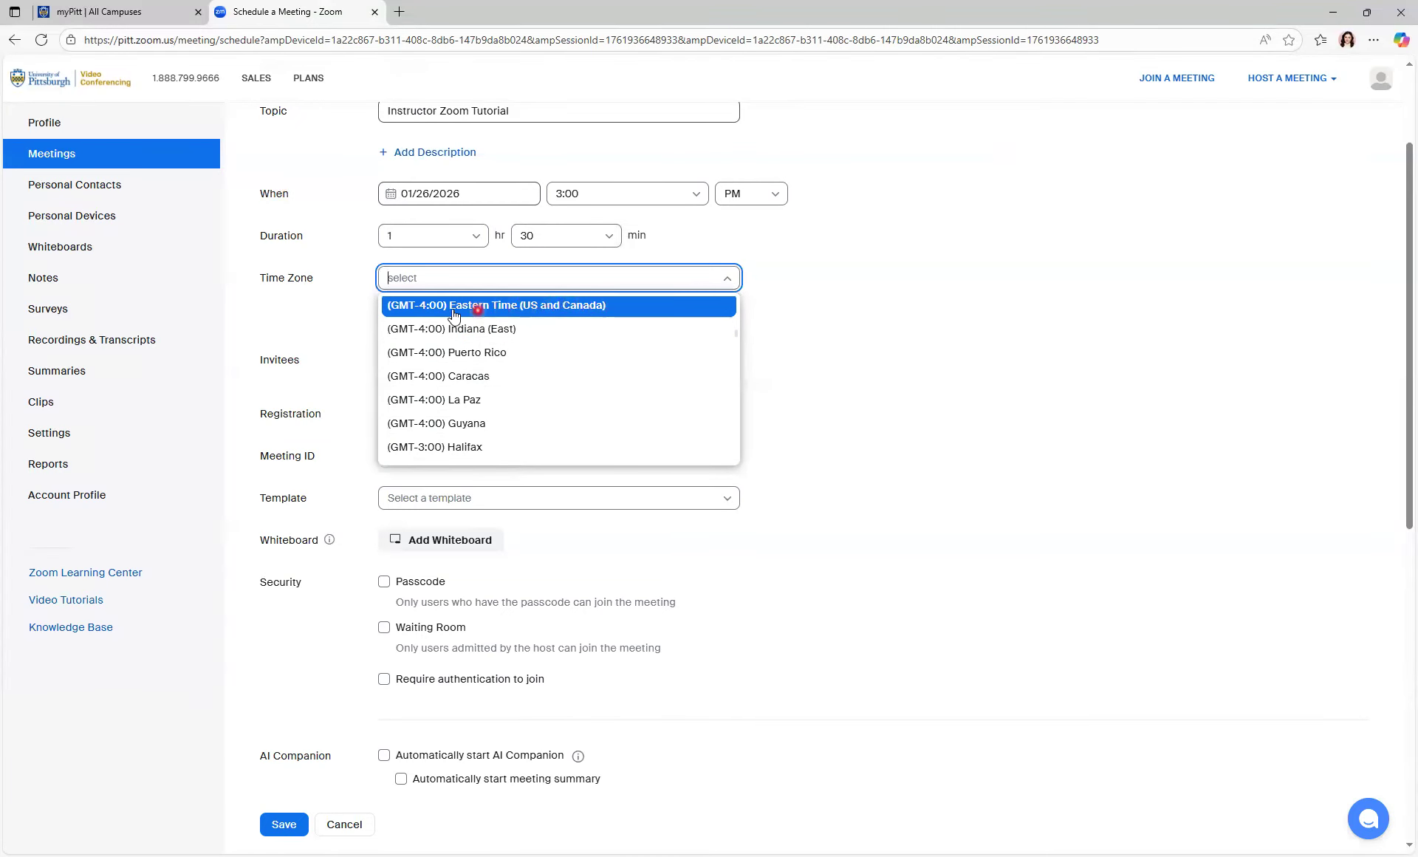
click(837, 304)
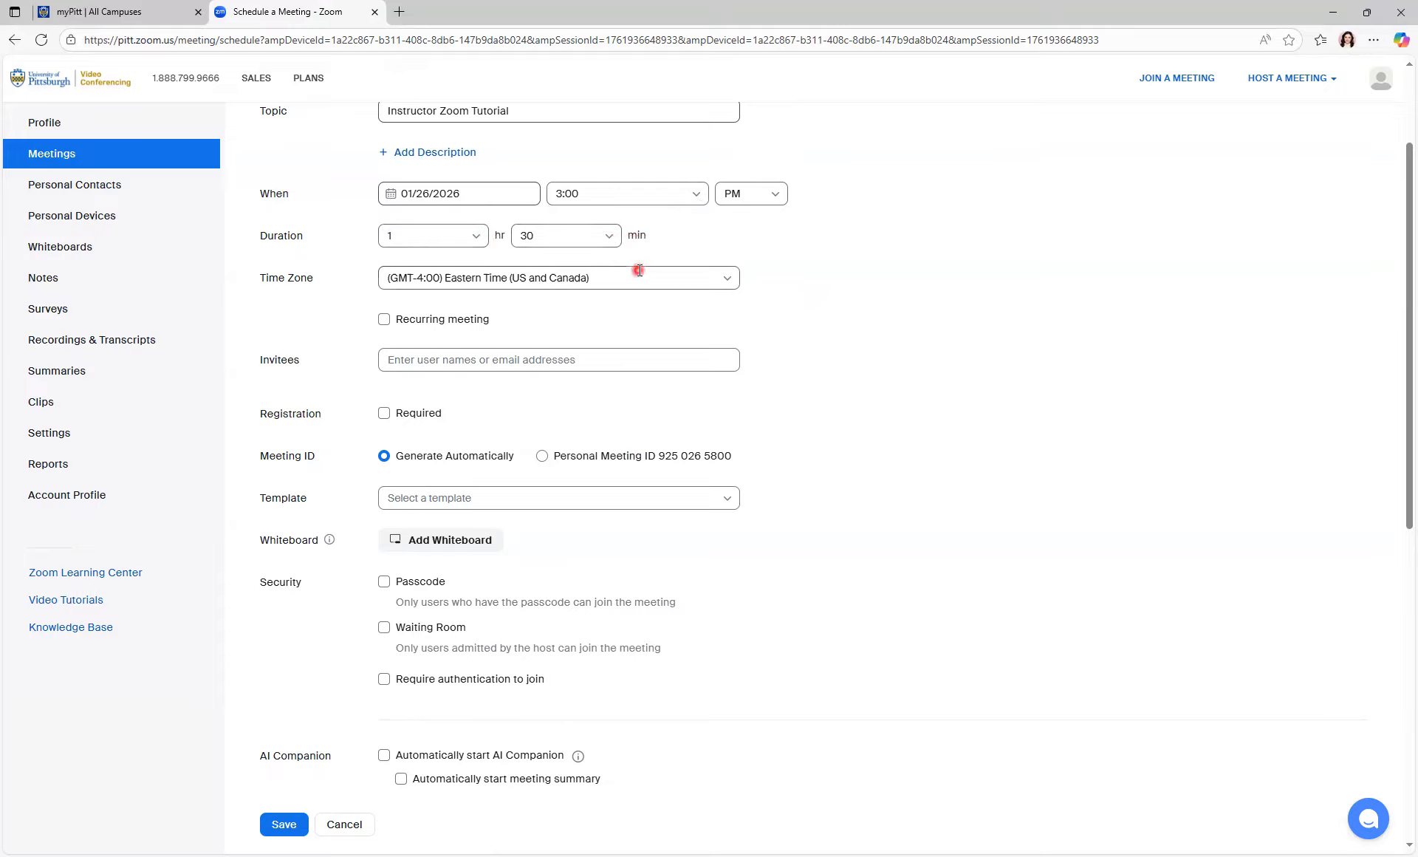
Make the meeting recurring with a weekly recurrence
click(384, 319)
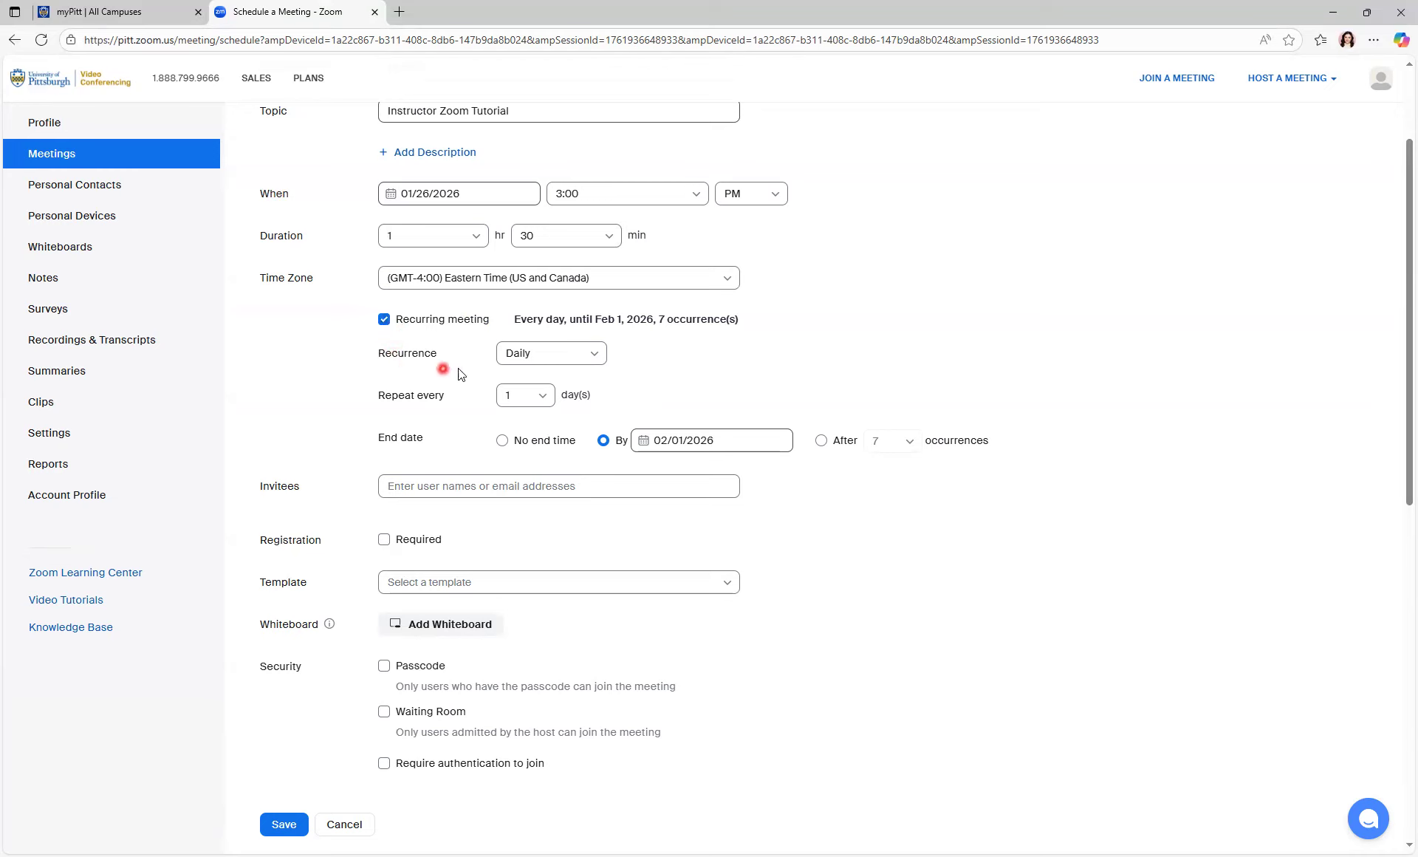
click(591, 353)
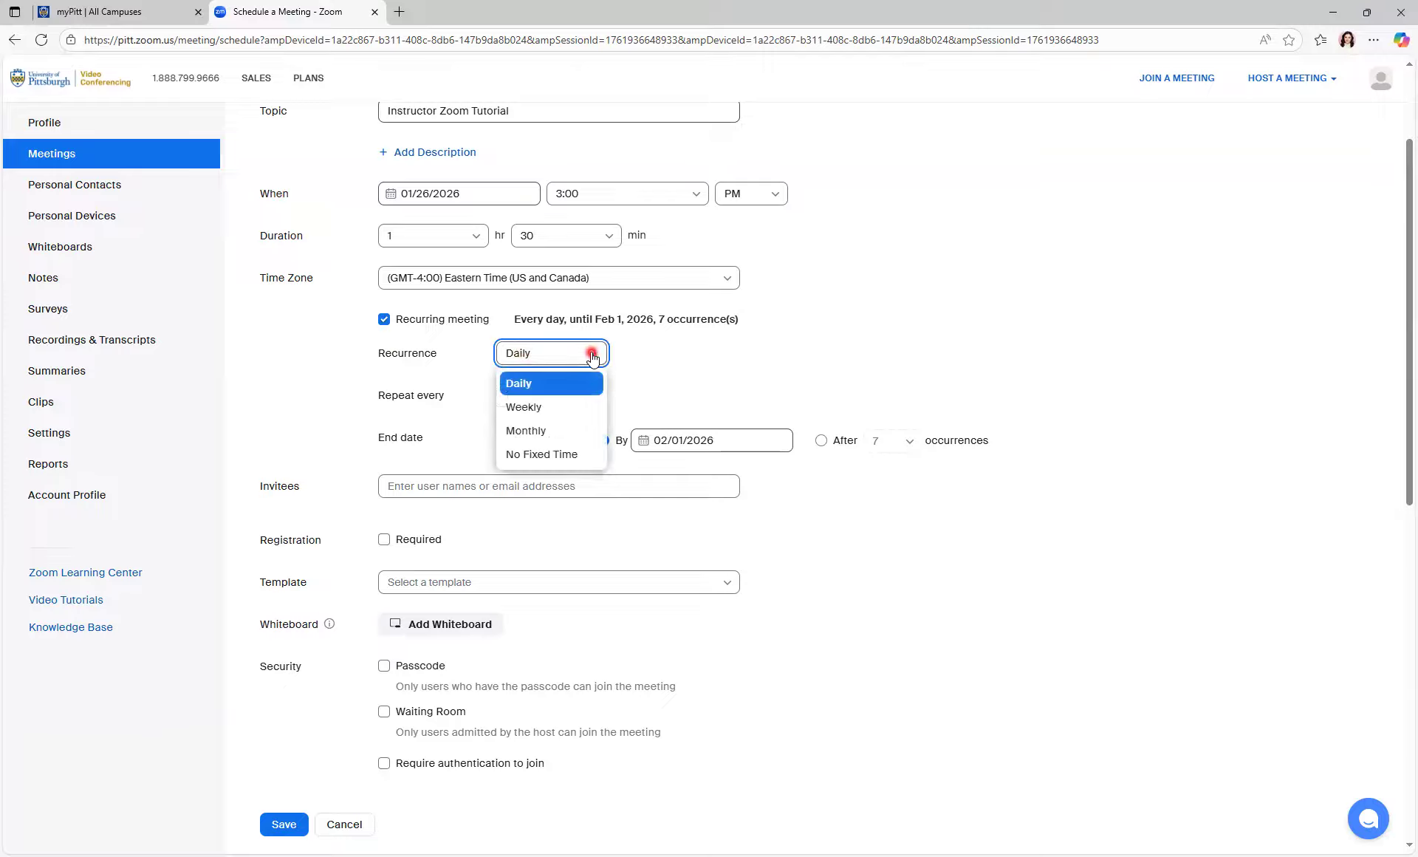
click(550, 410)
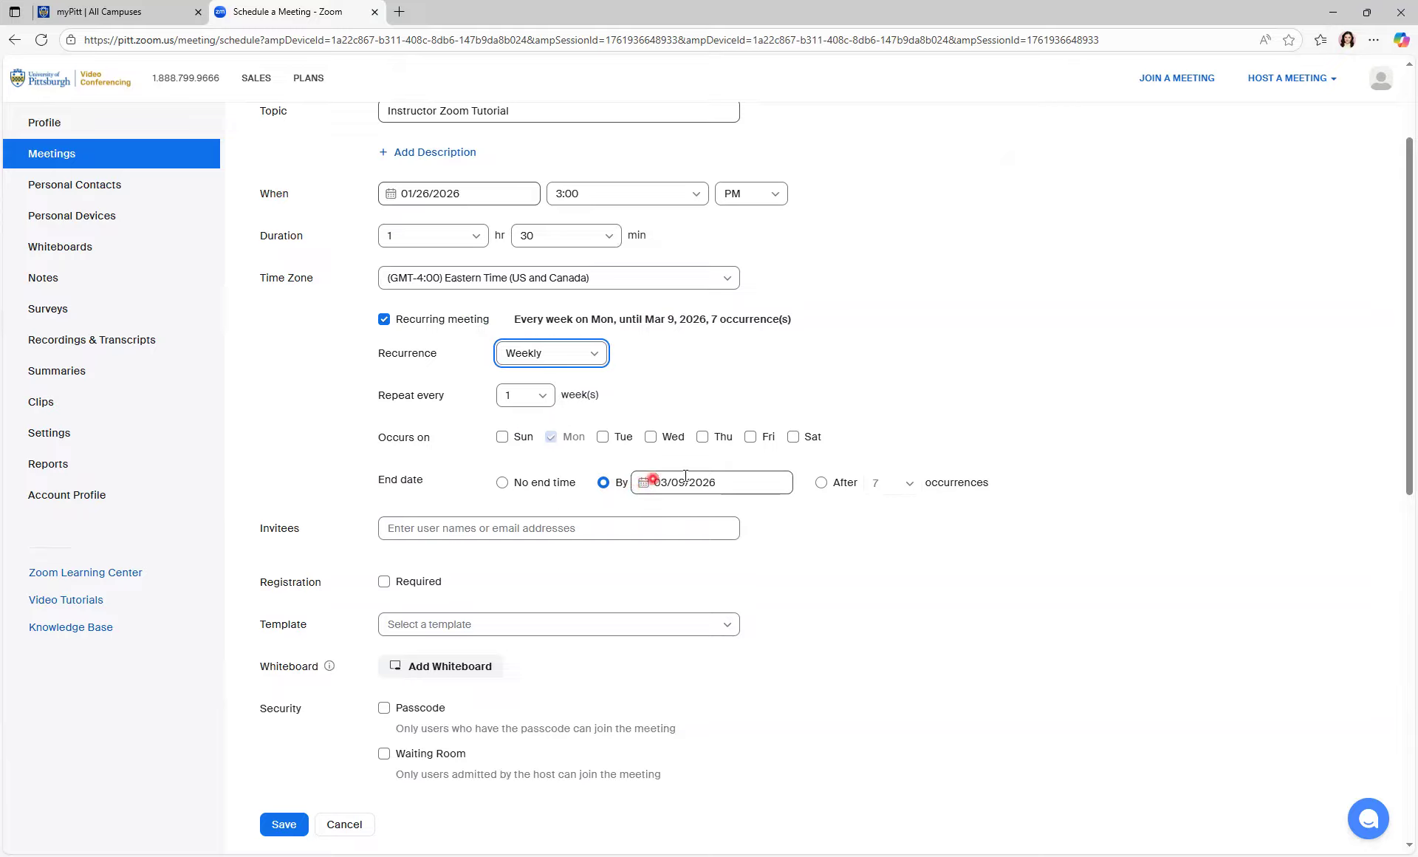
Set the recurring meeting to end after 5 occurrences
click(822, 484)
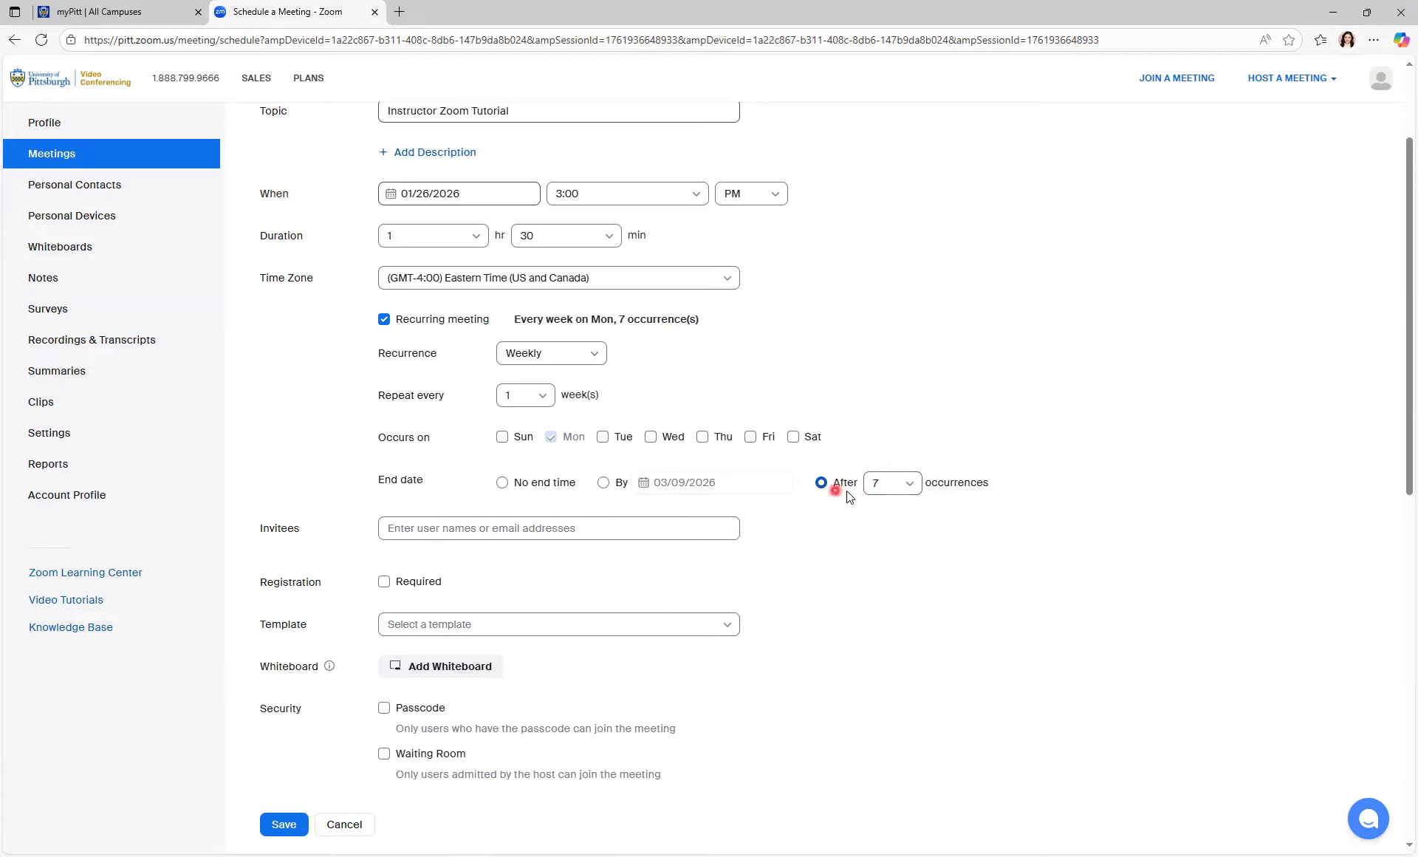
click(907, 485)
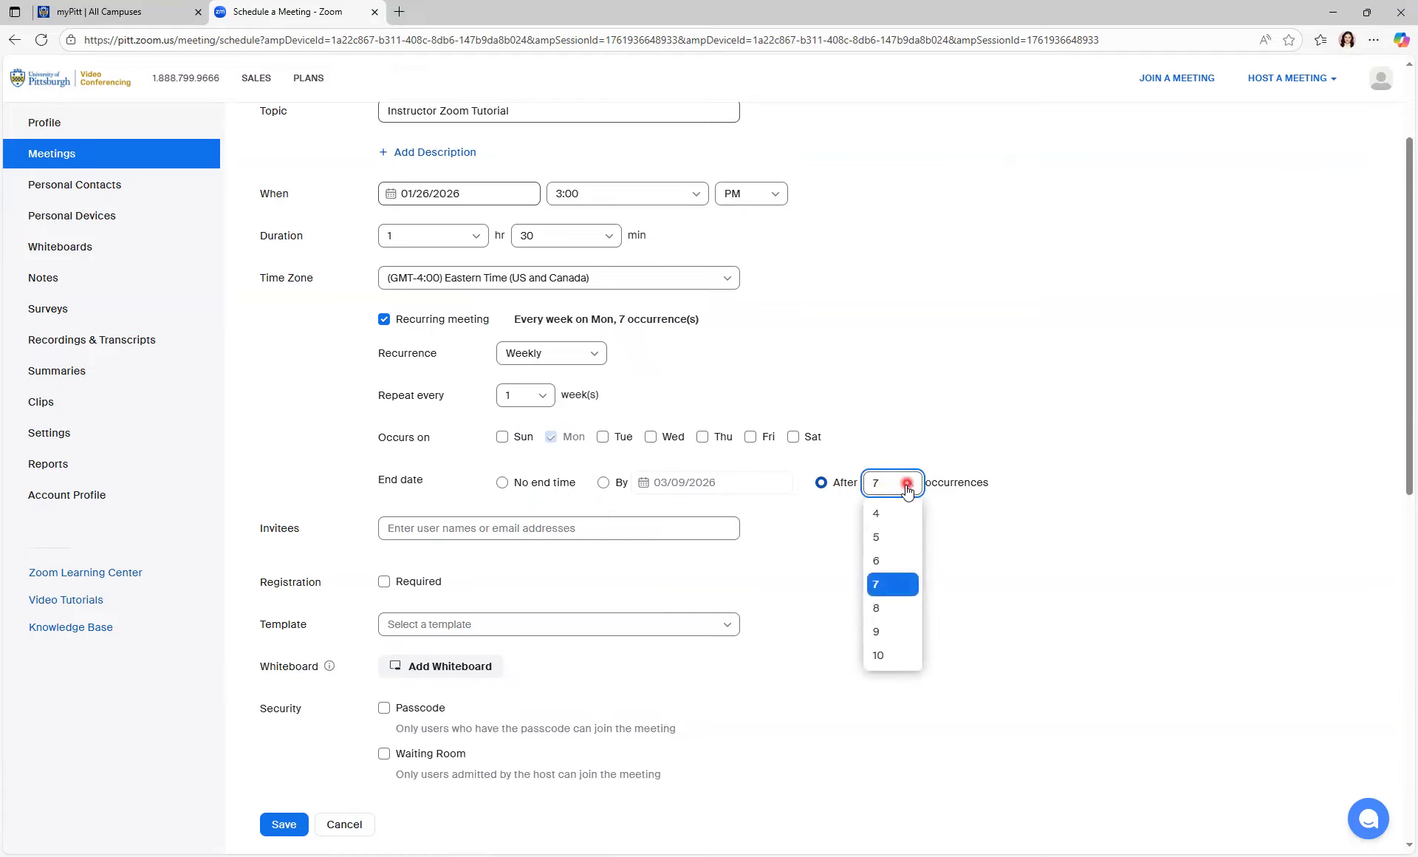
click(893, 539)
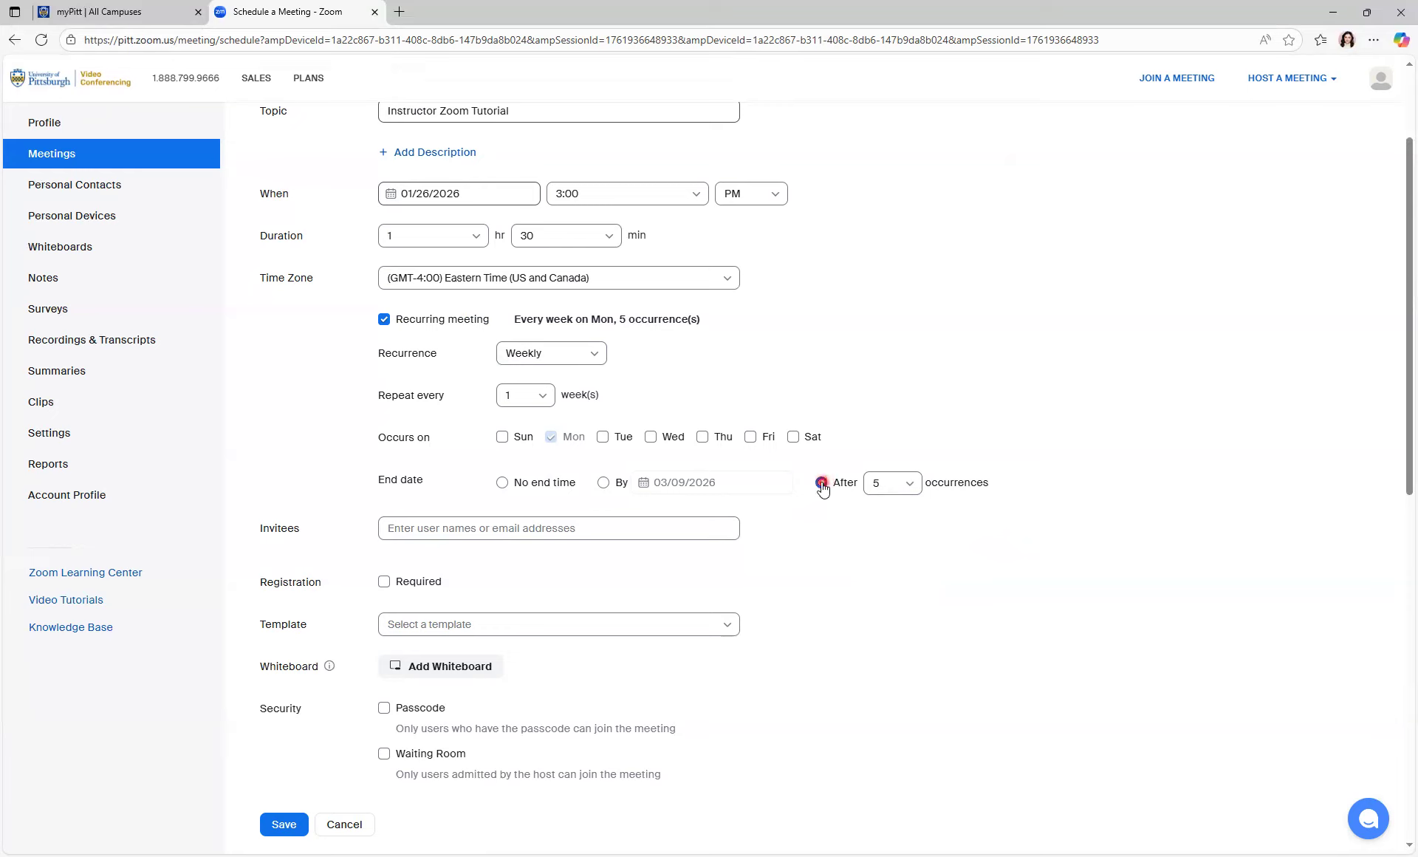
Set the recurring meeting to end by the date 02/23/2026
click(603, 483)
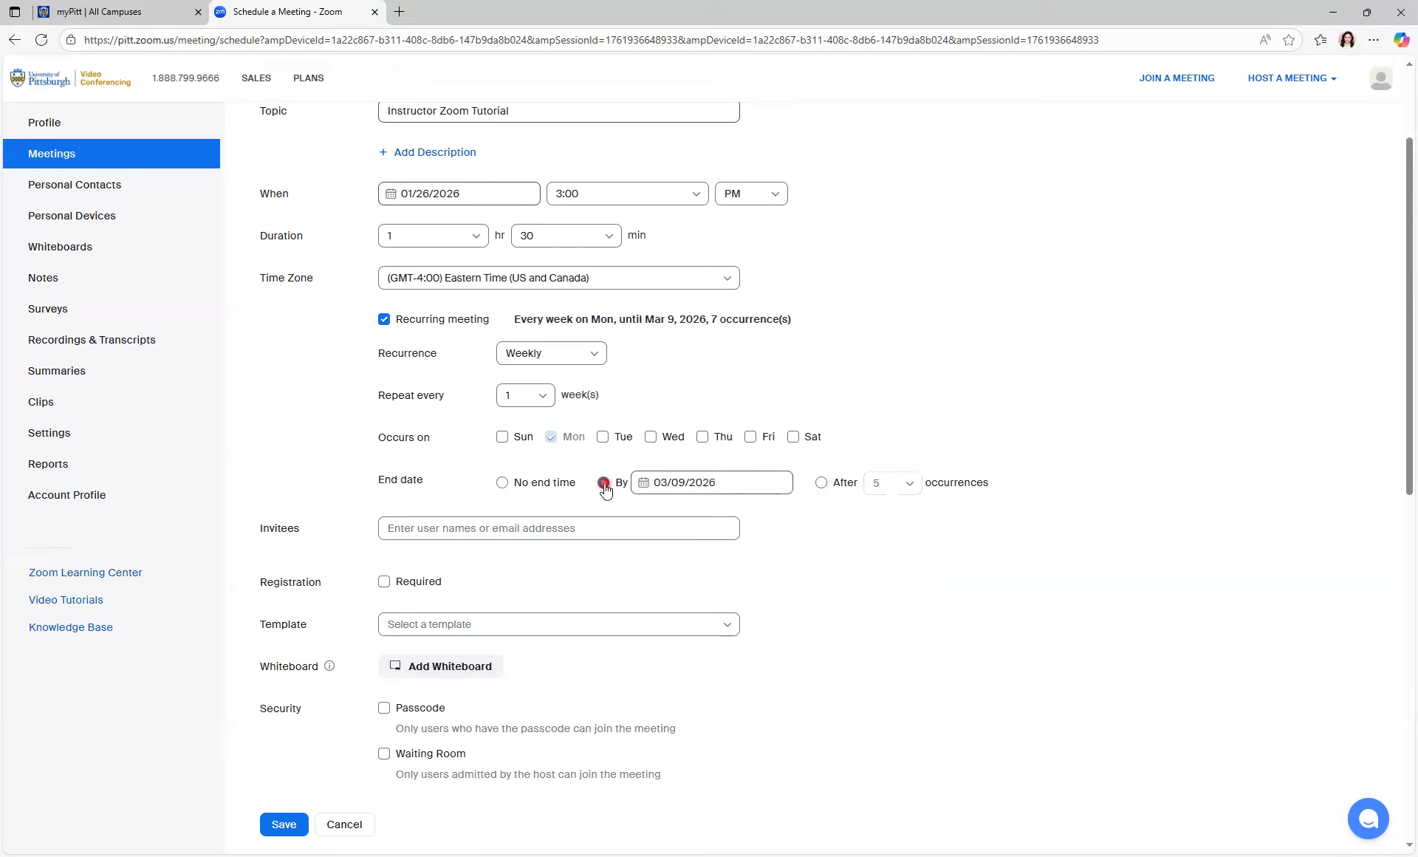
click(644, 483)
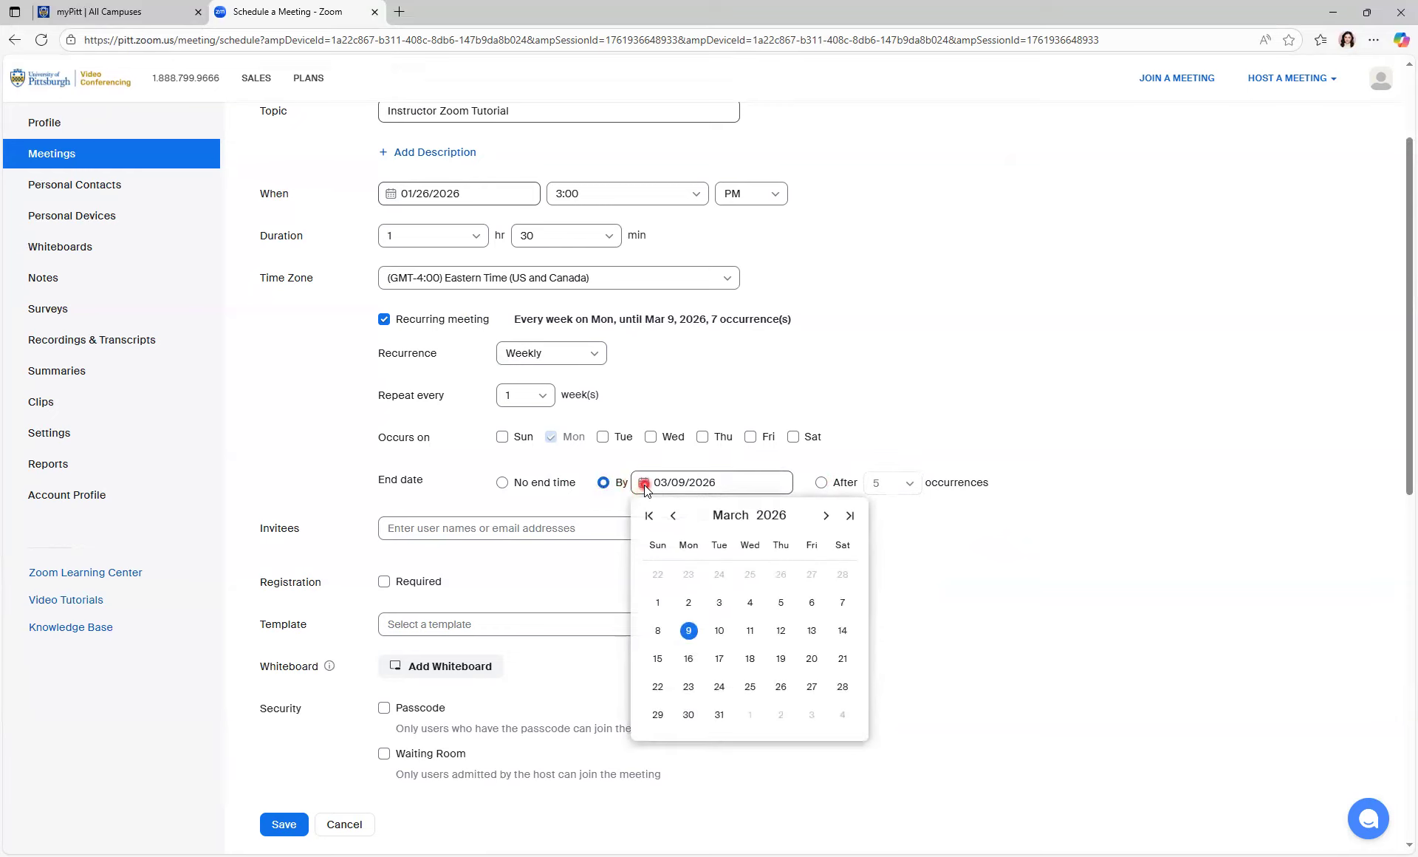
click(672, 516)
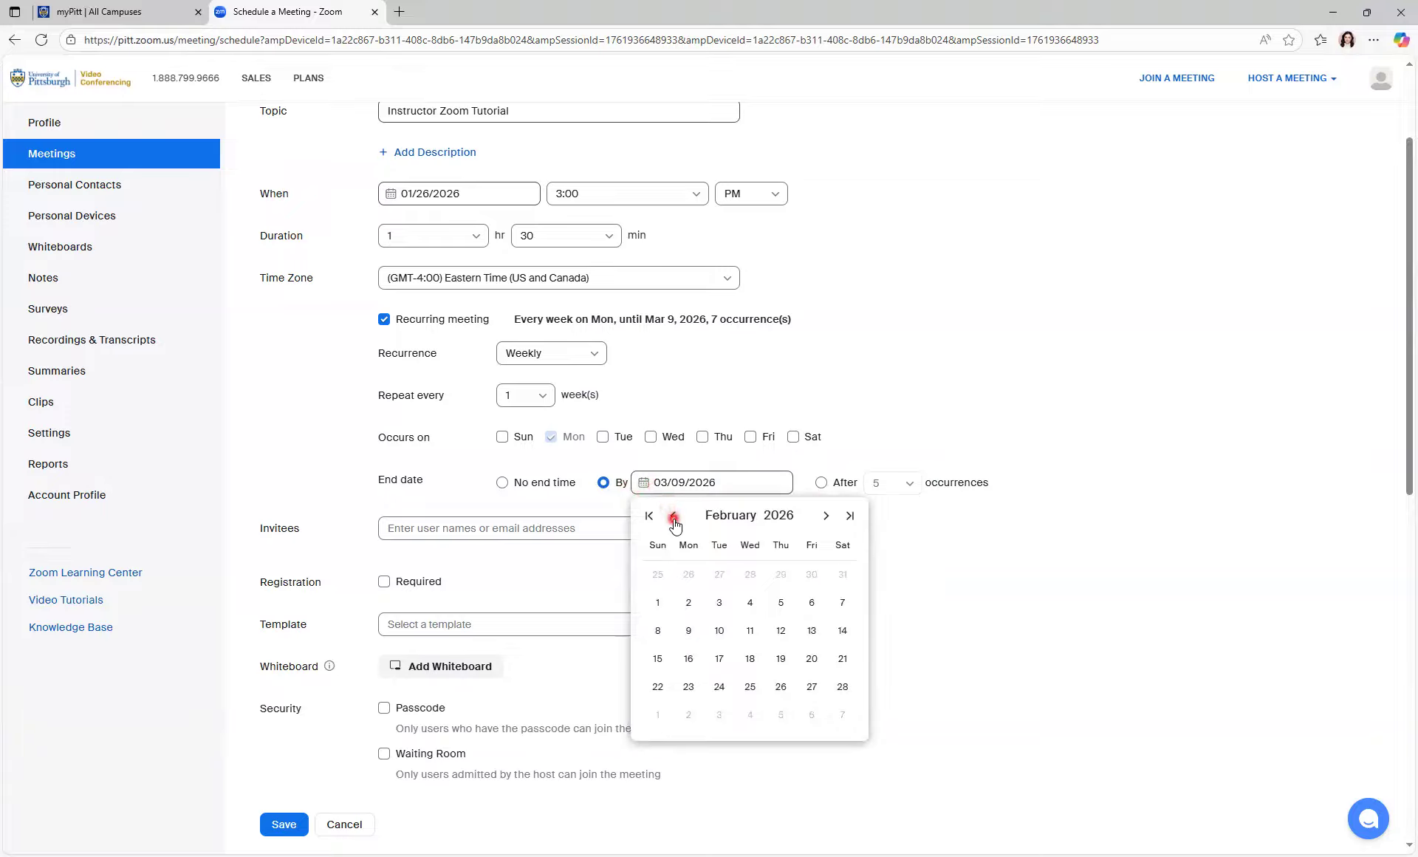
click(672, 517)
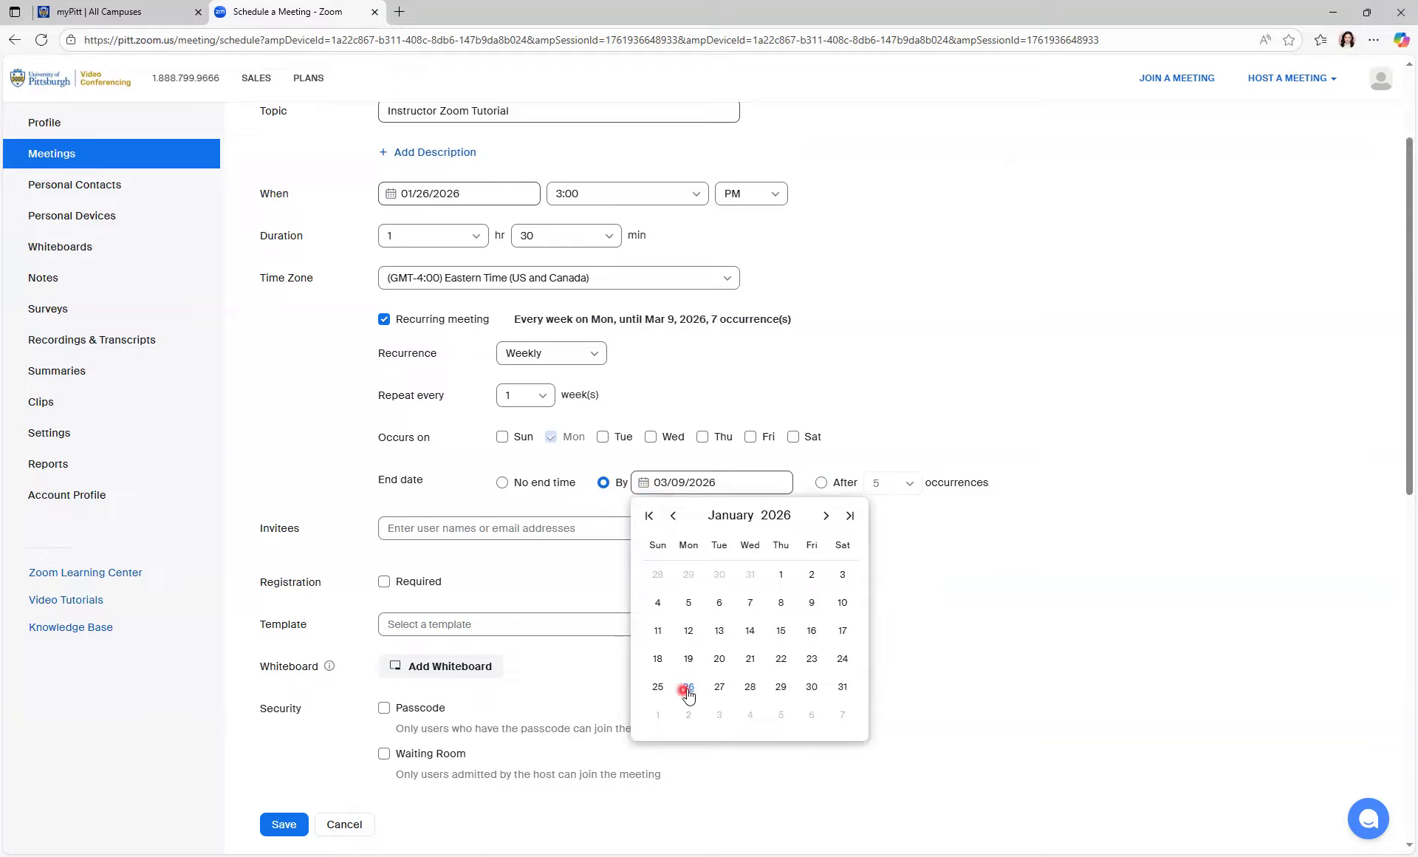
click(827, 517)
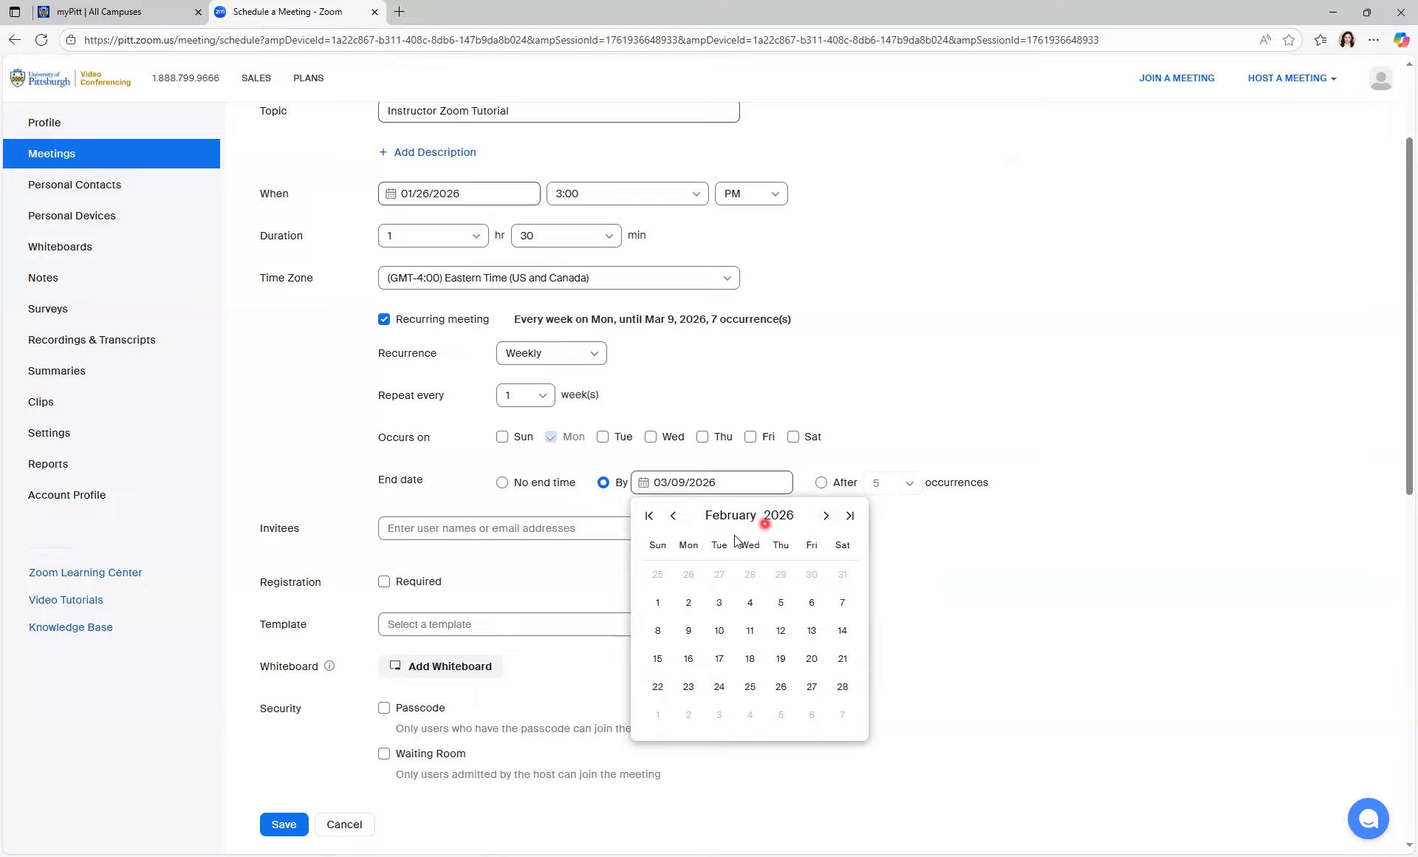
click(689, 688)
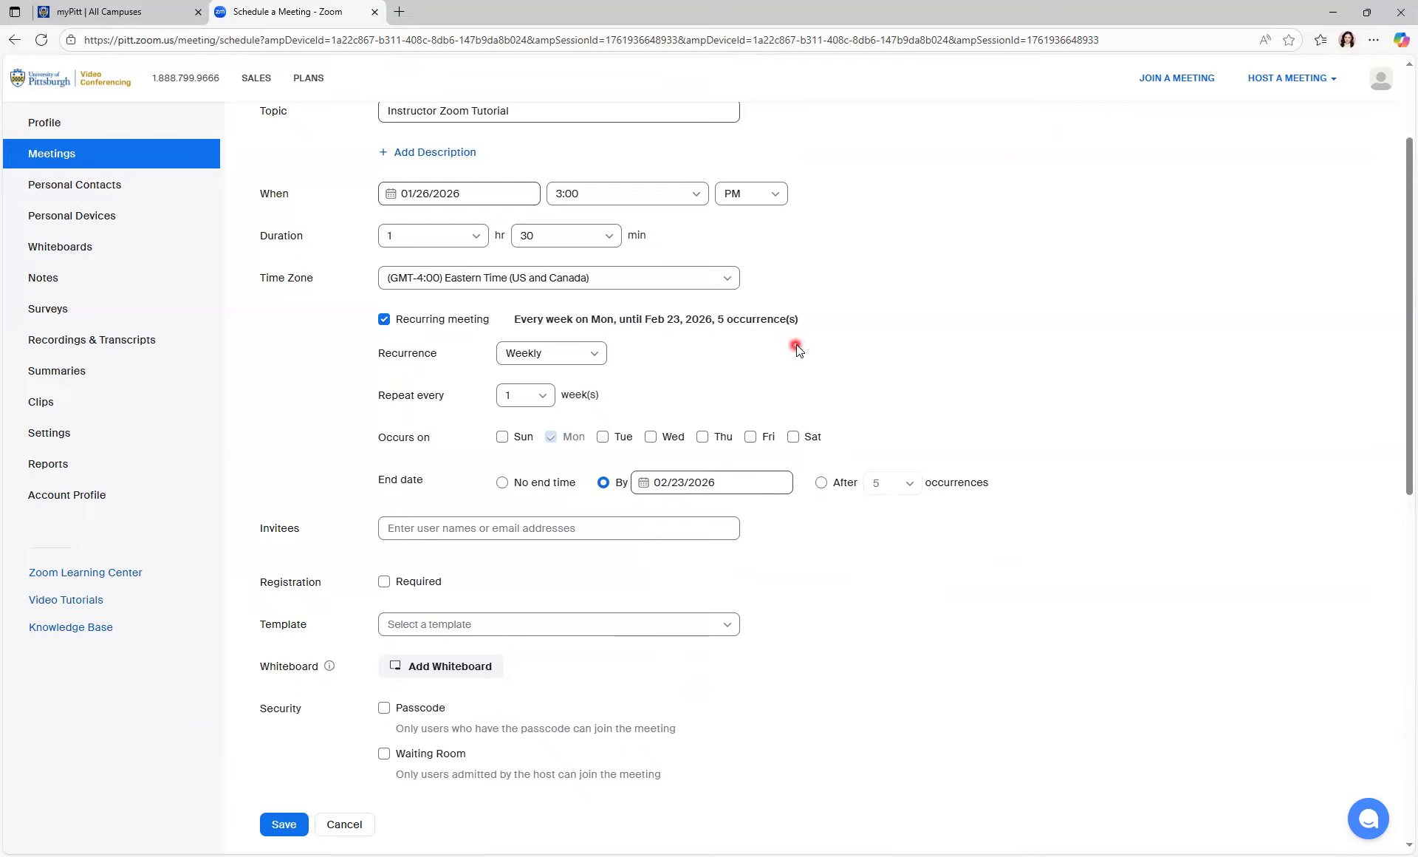
Switch the recurring meeting's end date setting from a fixed date to ending after 5 occurrences
click(821, 483)
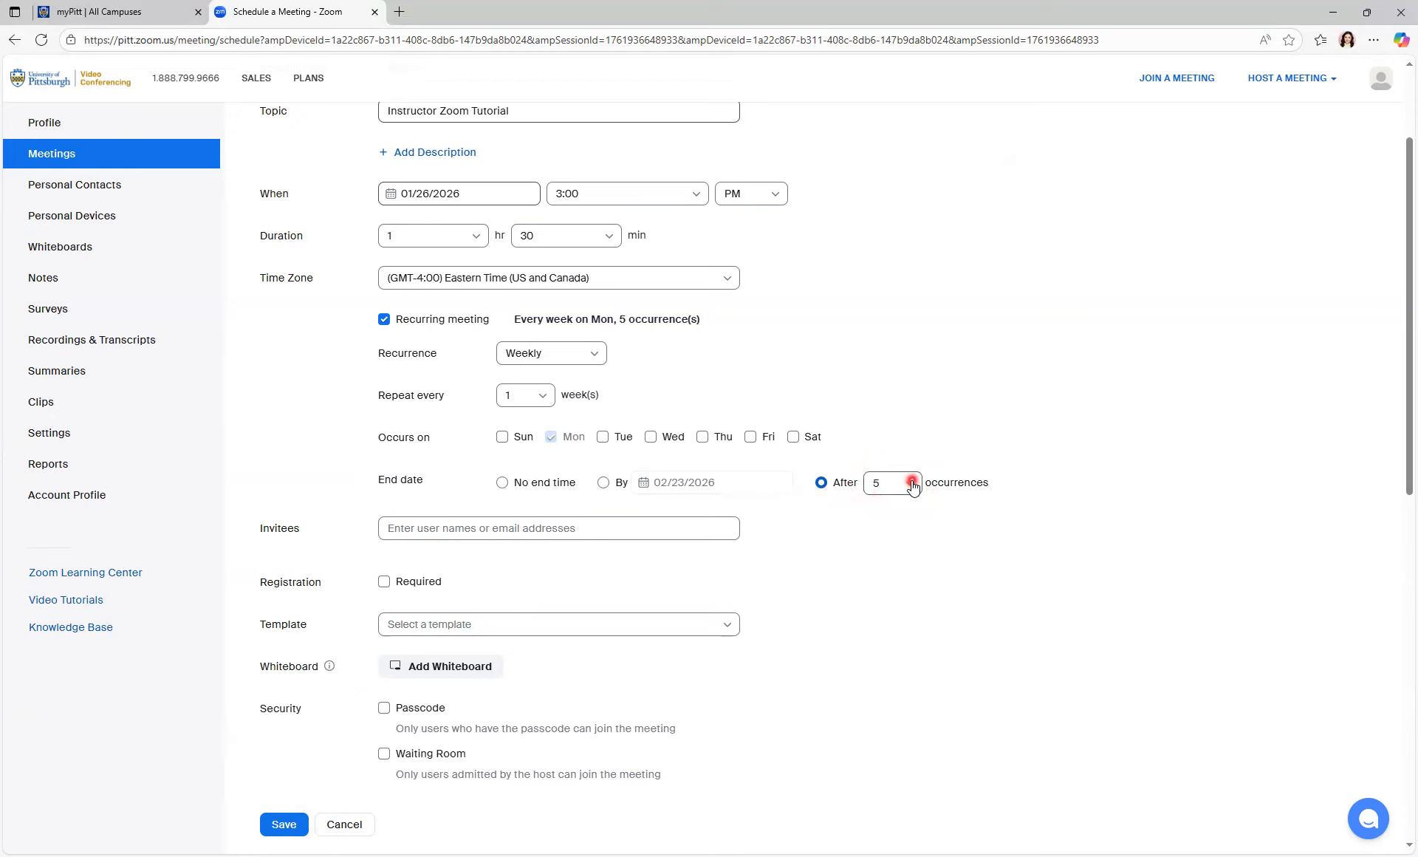
click(913, 484)
scroll(899, 576, down, 2)
scroll(898, 588, up, 2)
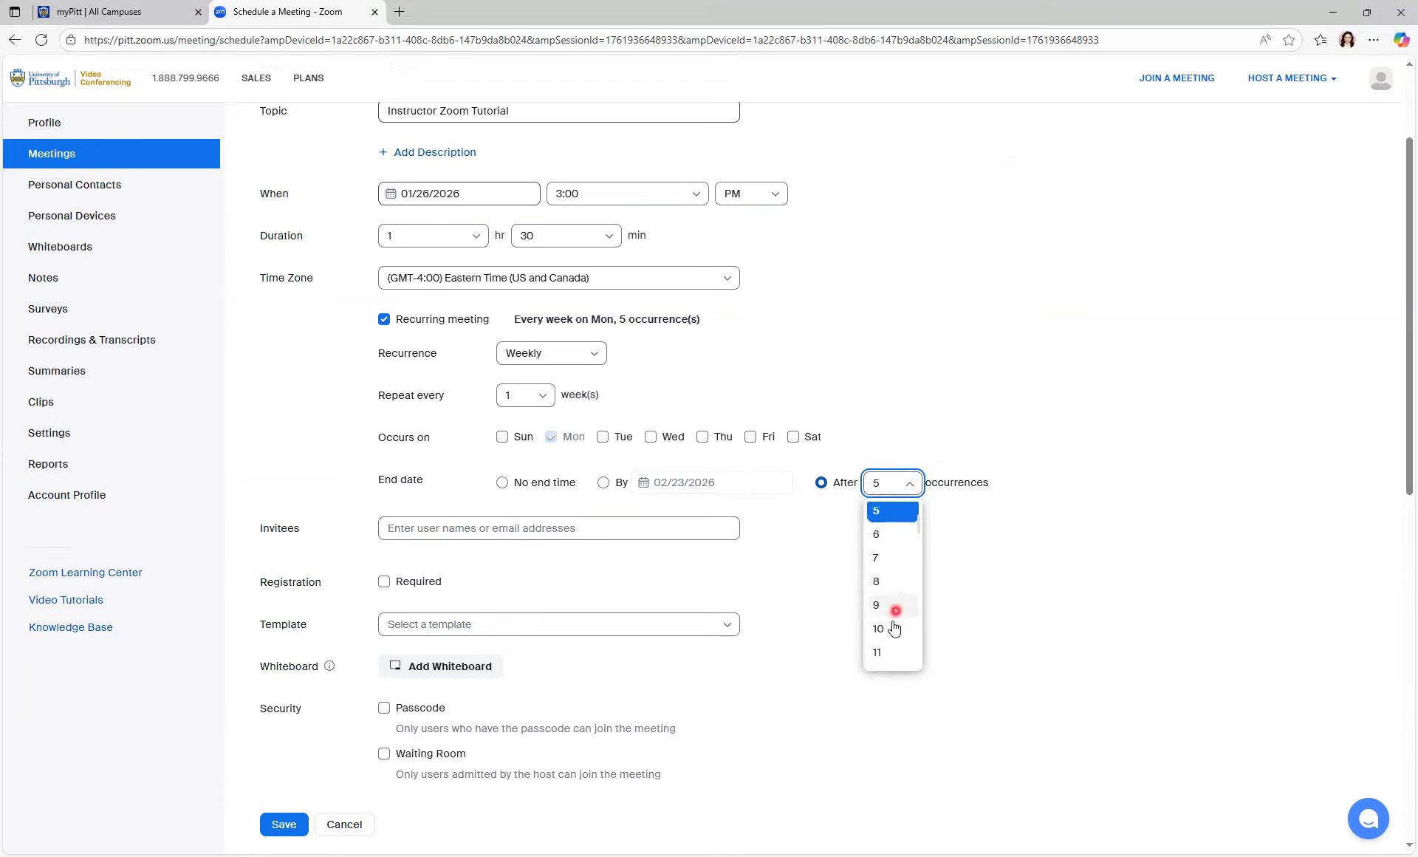
click(983, 517)
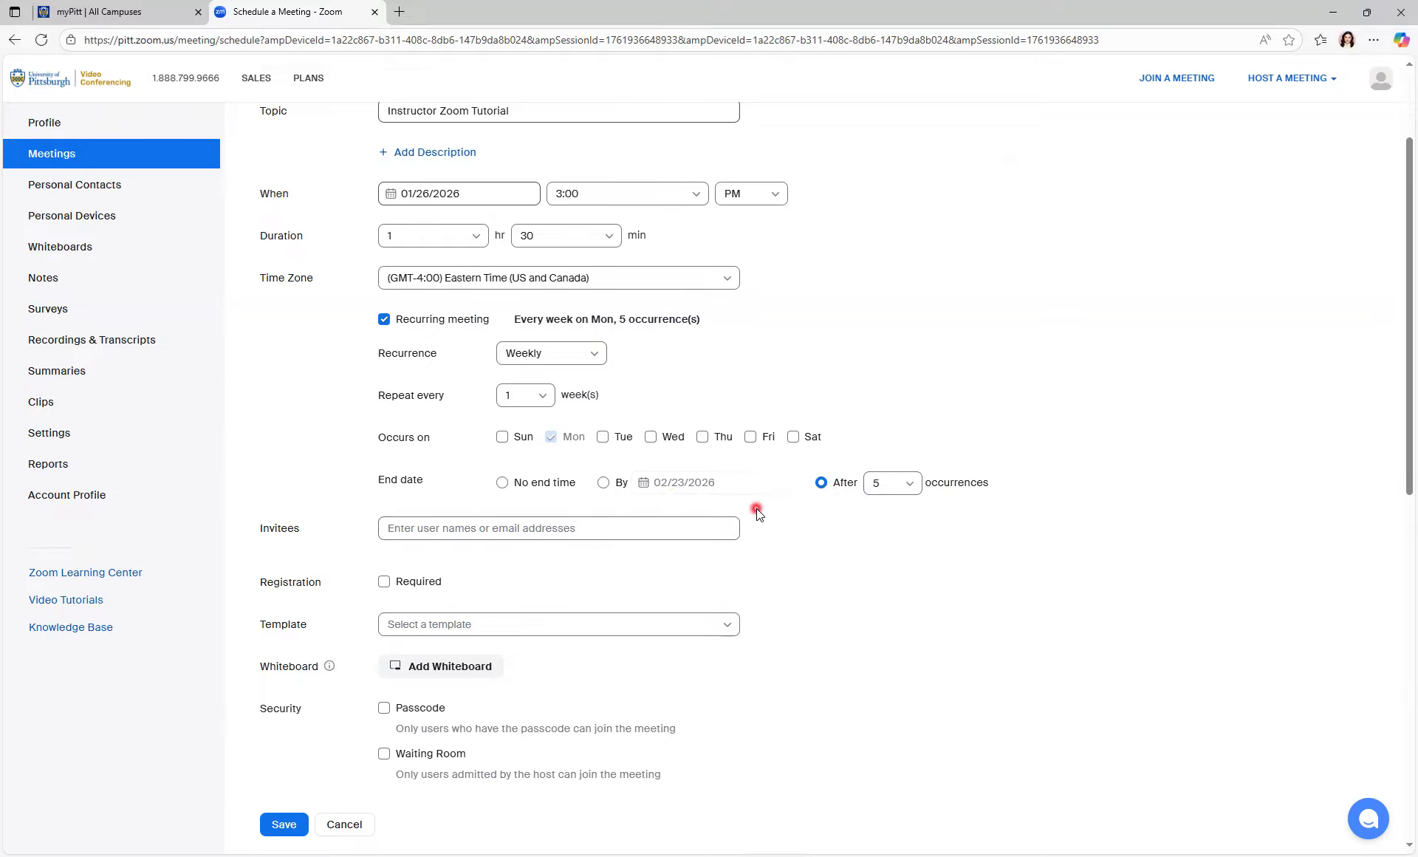
Show the additional meeting options and enable "Allow participants to join anytime" and "Mute participants upon entry"
scroll(684, 526, down, 3)
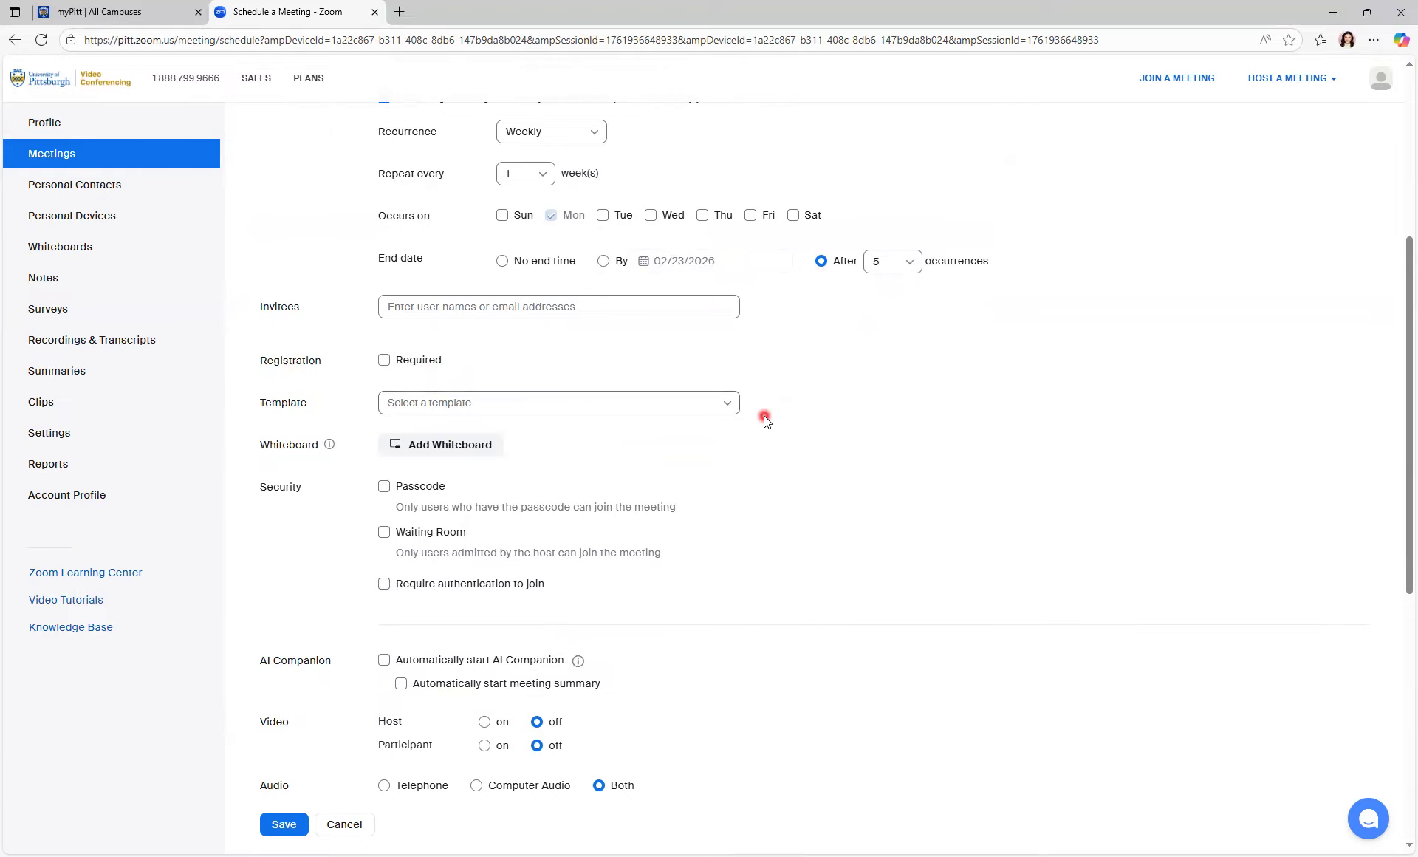
scroll(763, 415, down, 3)
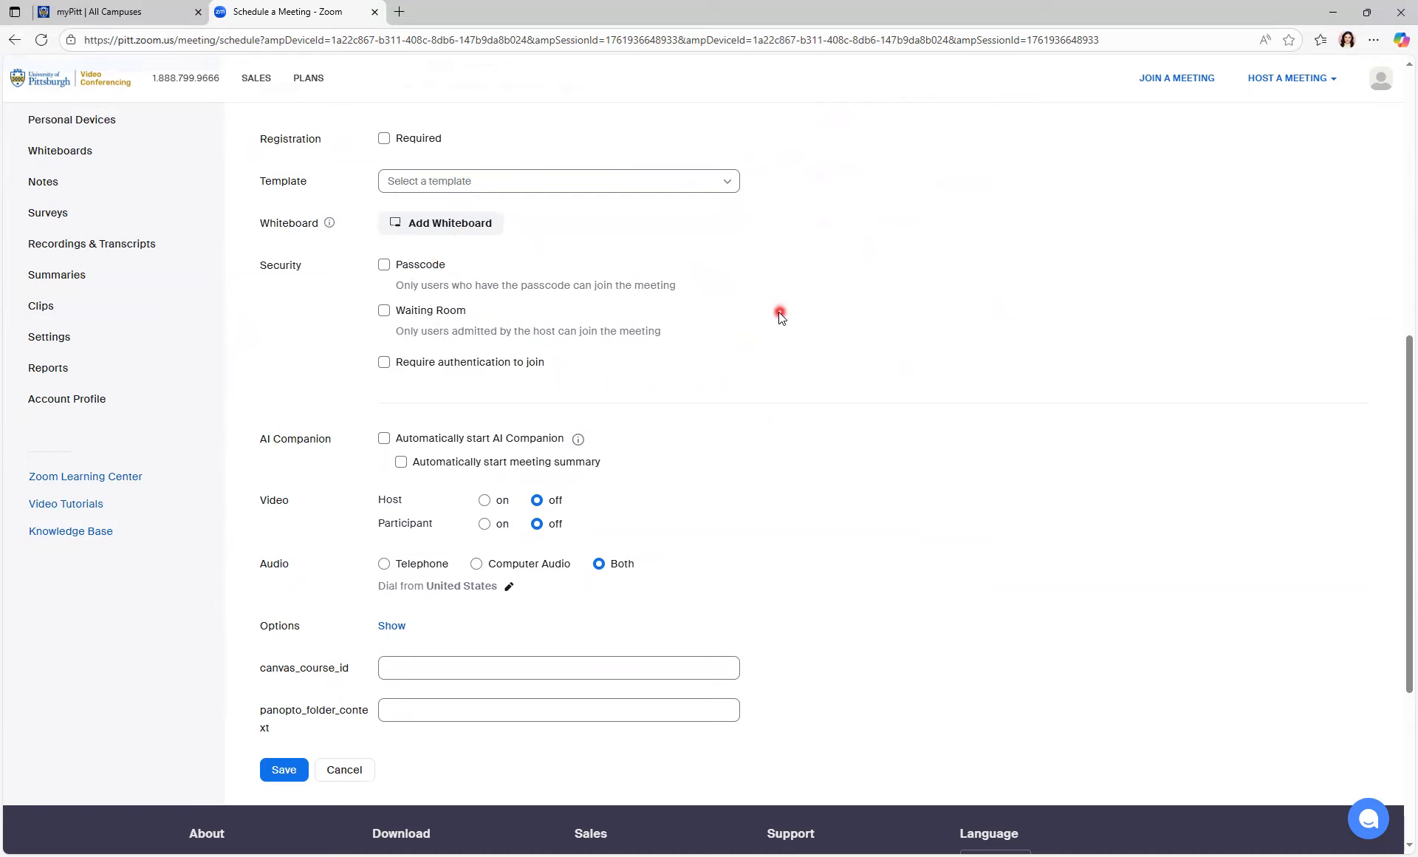
scroll(778, 311, down, 3)
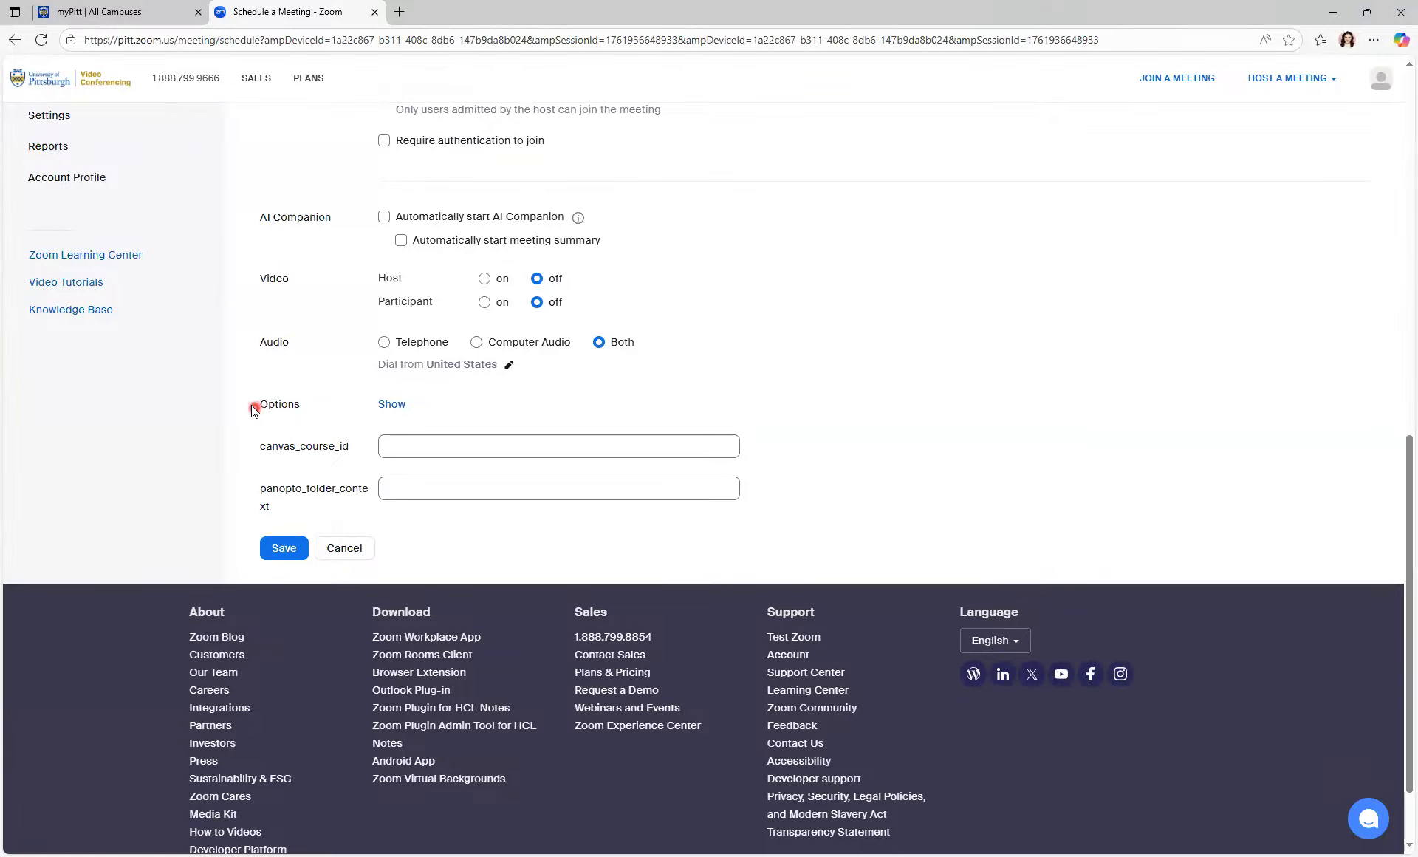
click(391, 406)
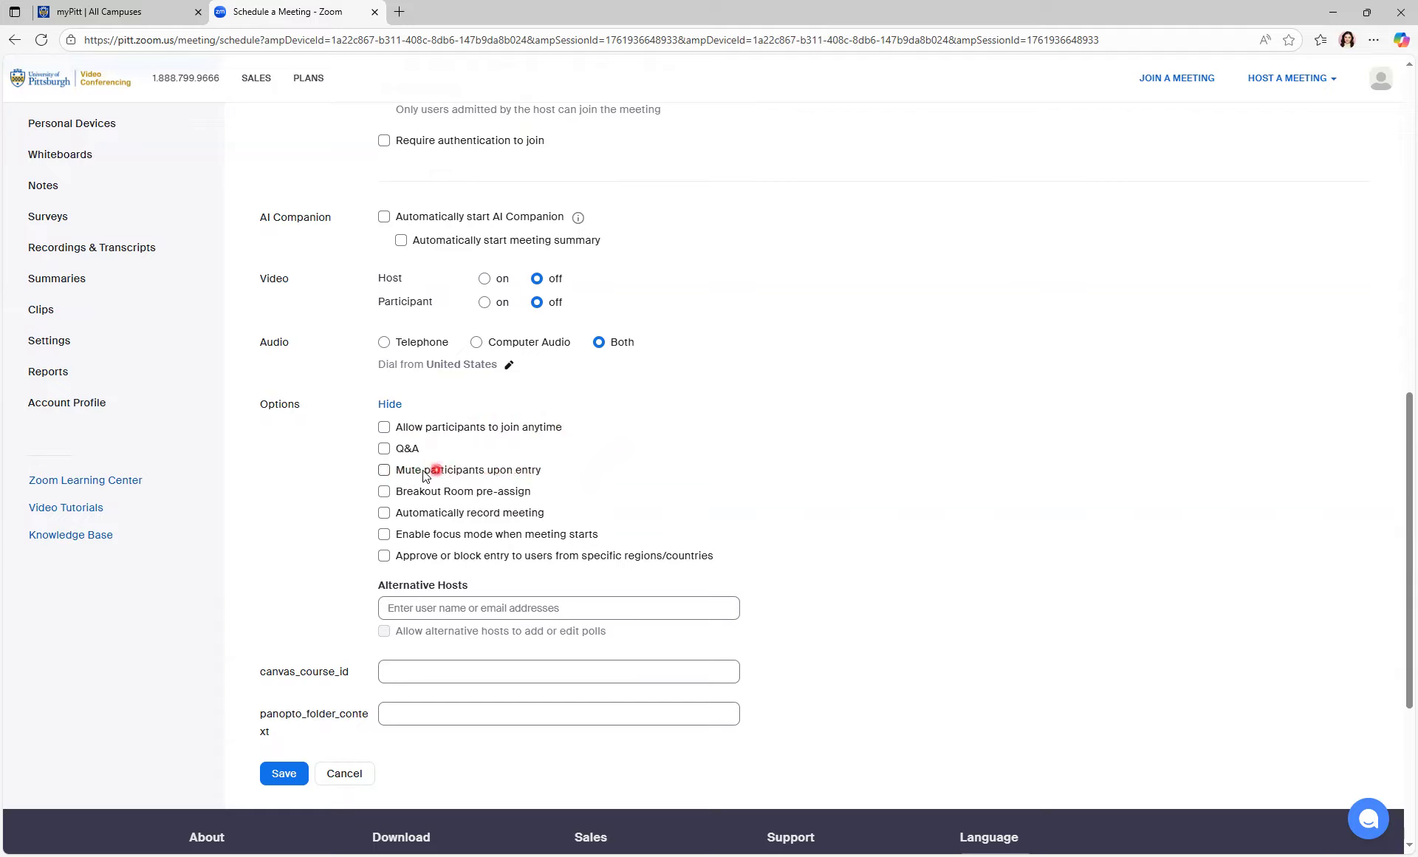
click(384, 428)
click(384, 471)
Review the meeting's time, recurrence, number of occurrences, security, video and audio settings without changing them
scroll(571, 436, up, 3)
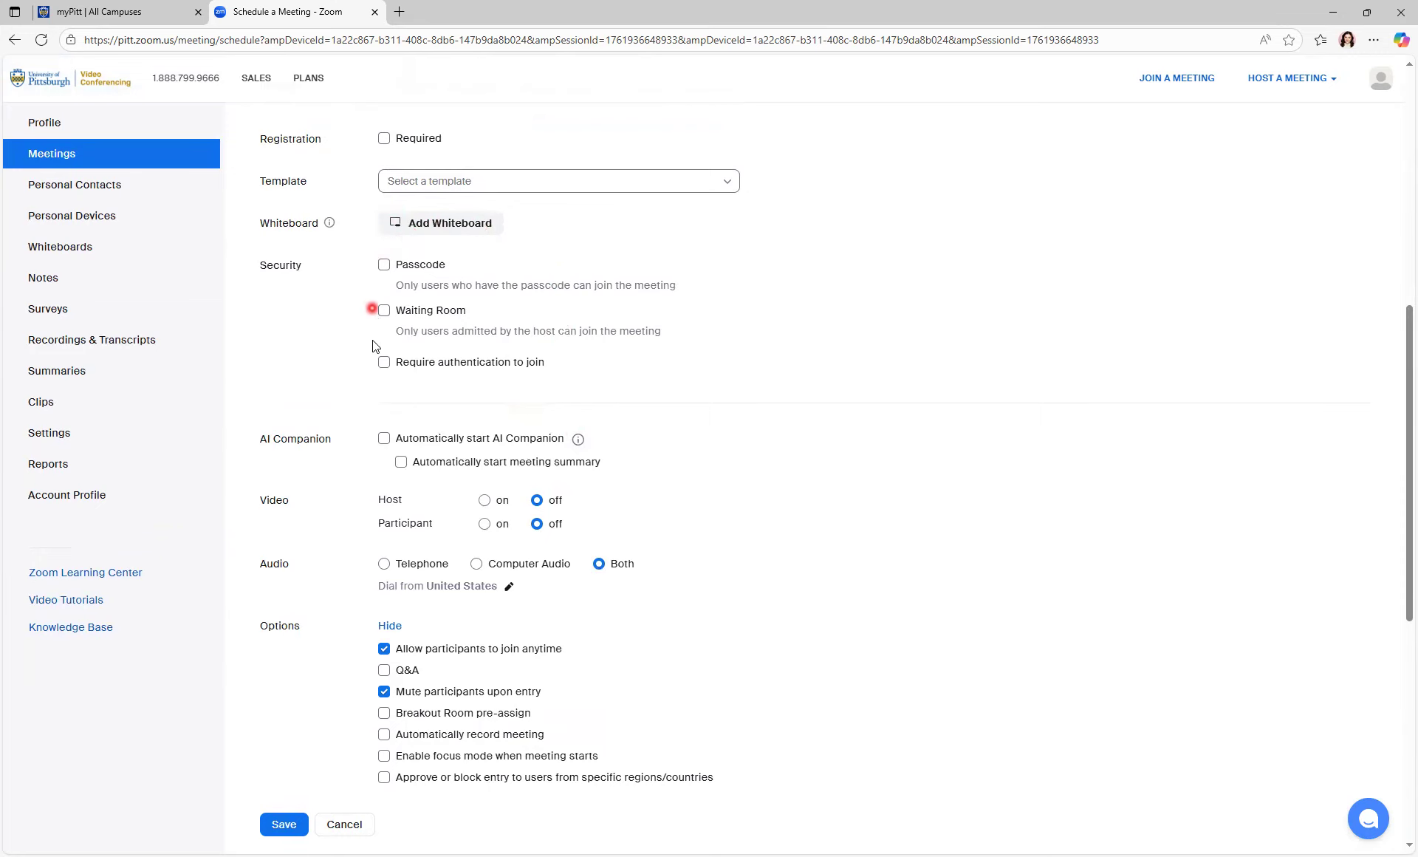
scroll(576, 373, down, 2)
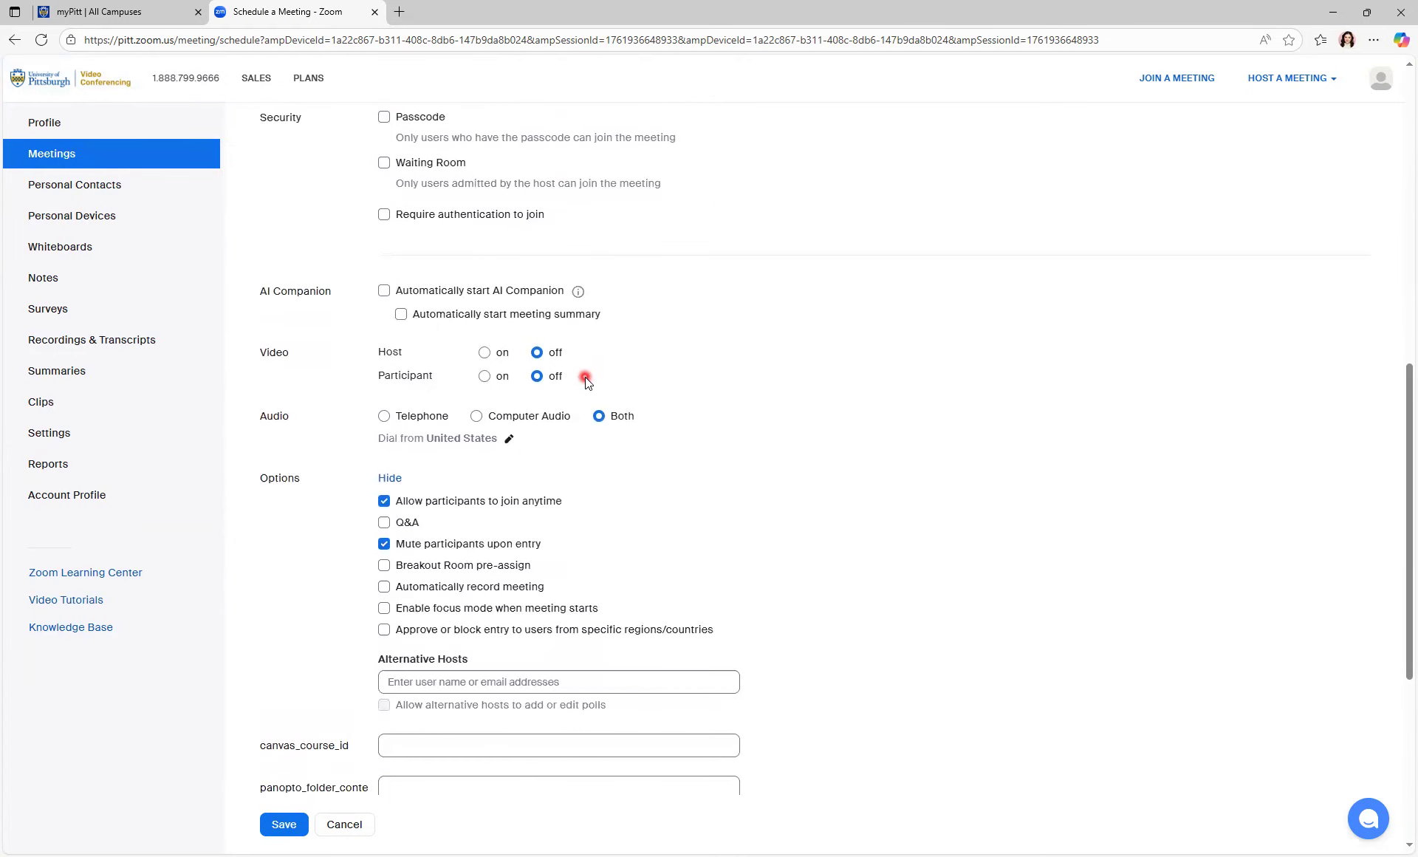
scroll(585, 378, down, 2)
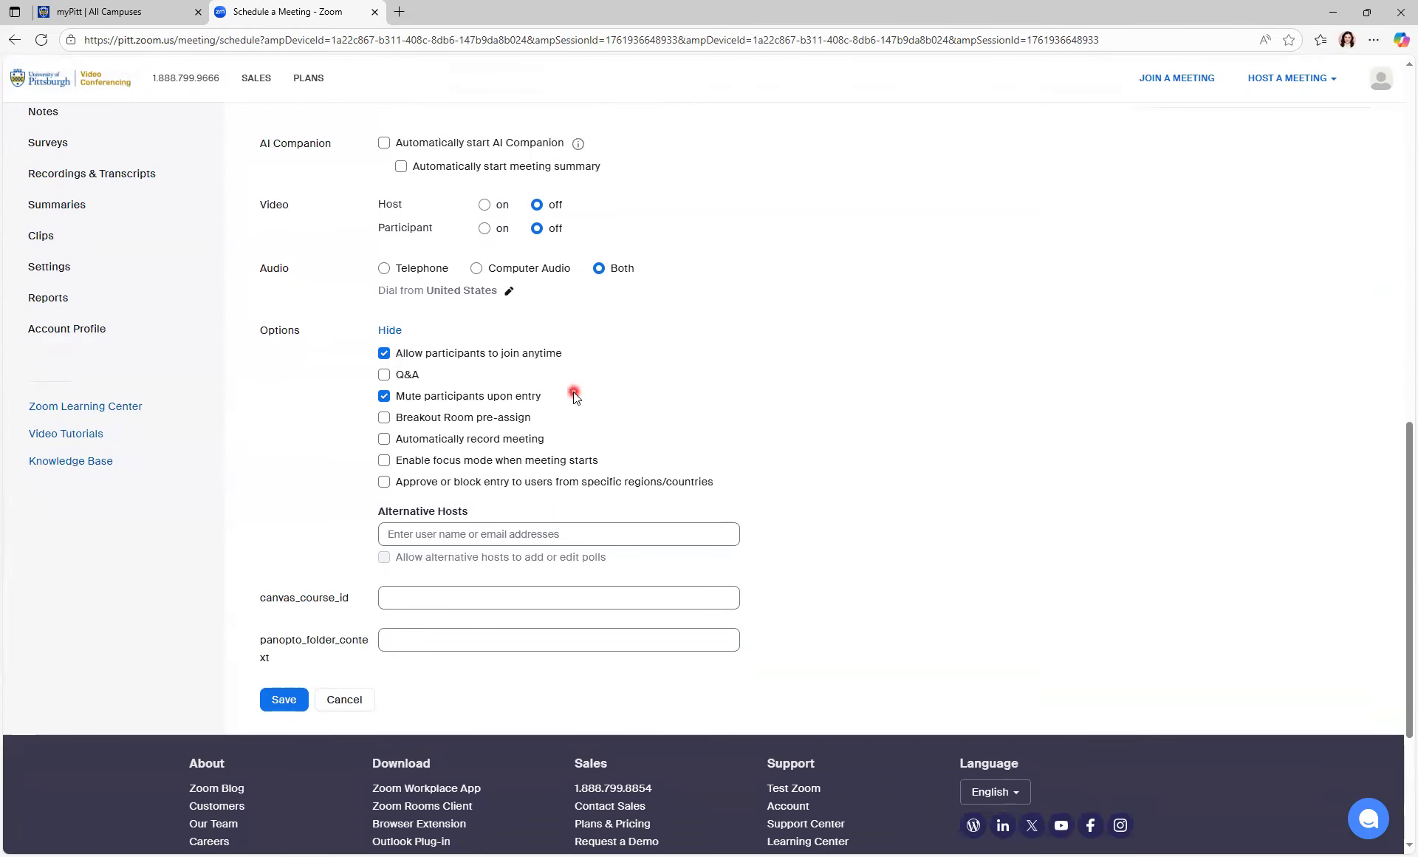
scroll(575, 397, up, 10)
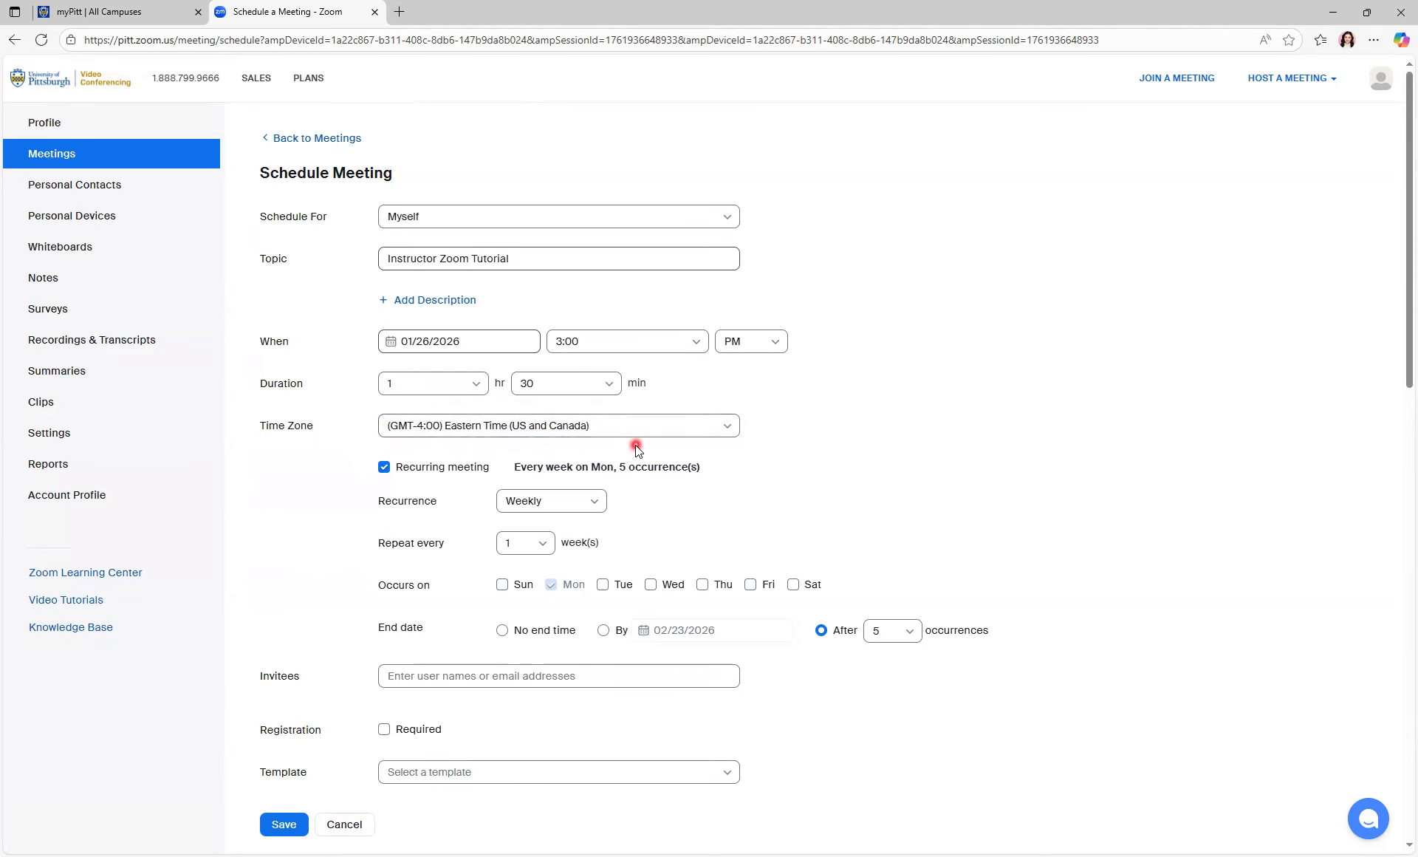
scroll(648, 433, down, 2)
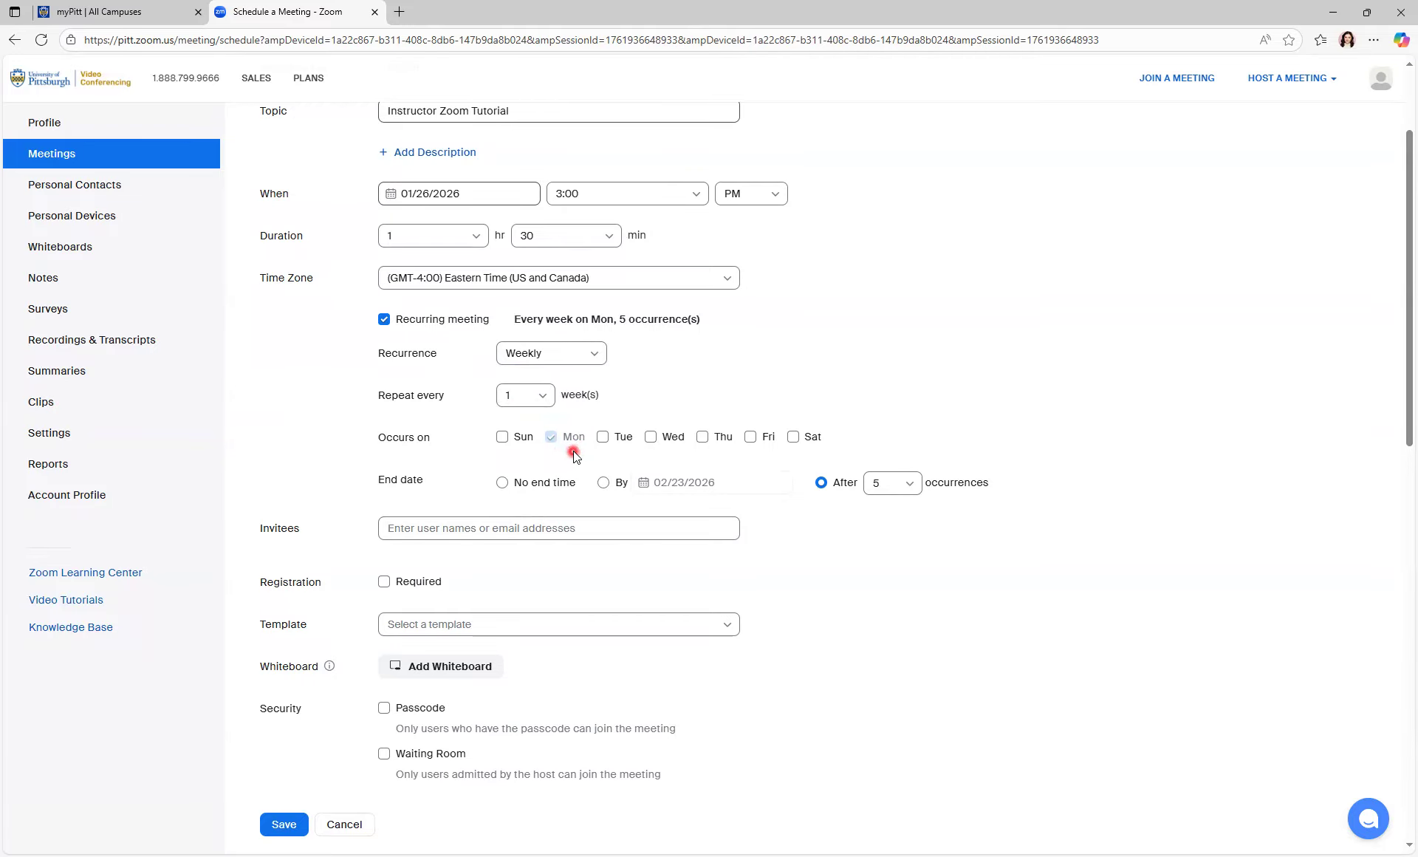
scroll(580, 457, down, 2)
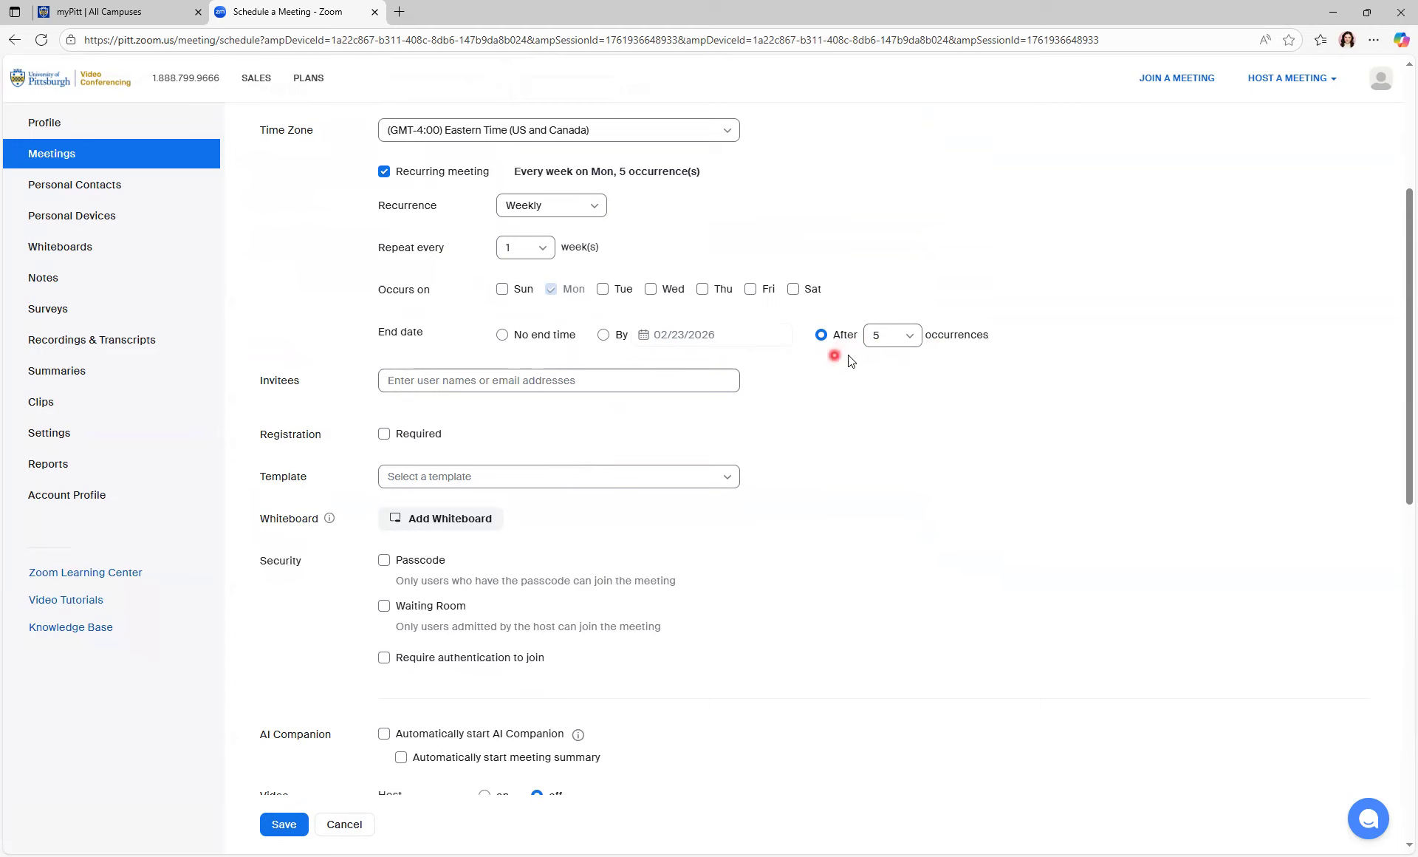
click(909, 335)
scroll(893, 442, down, 1)
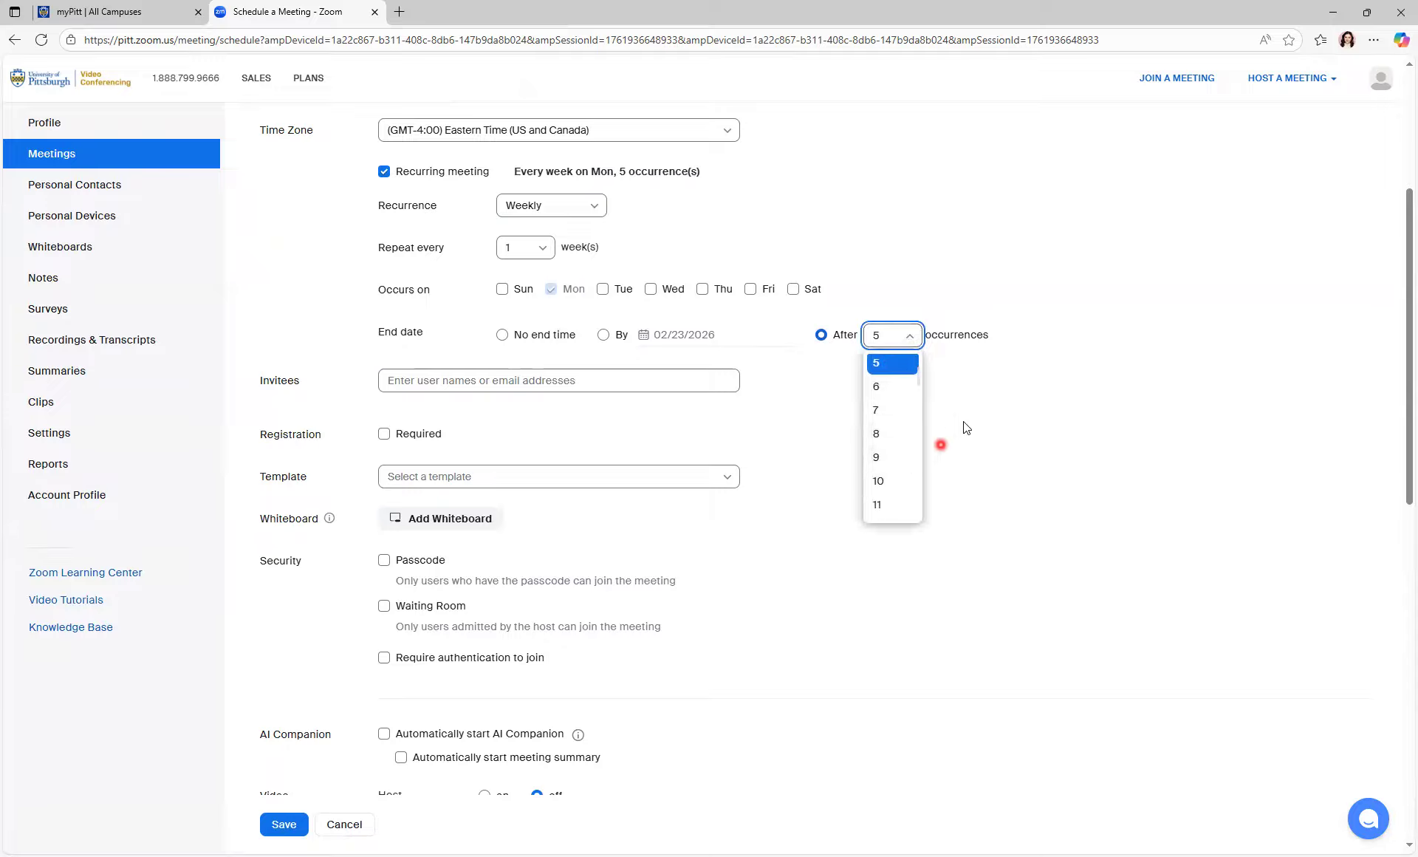
click(964, 400)
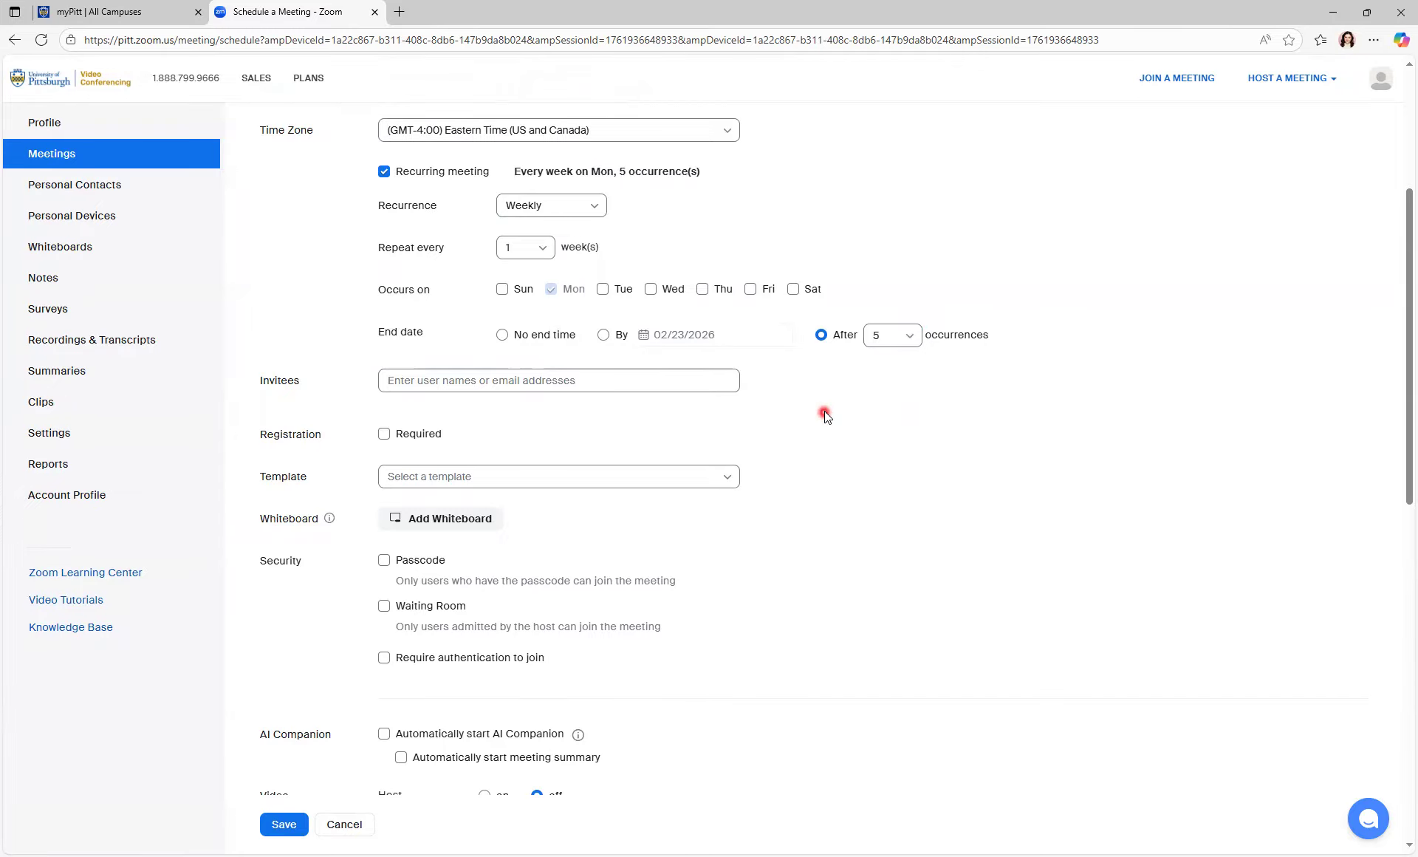
scroll(826, 410, down, 2)
scroll(825, 411, down, 2)
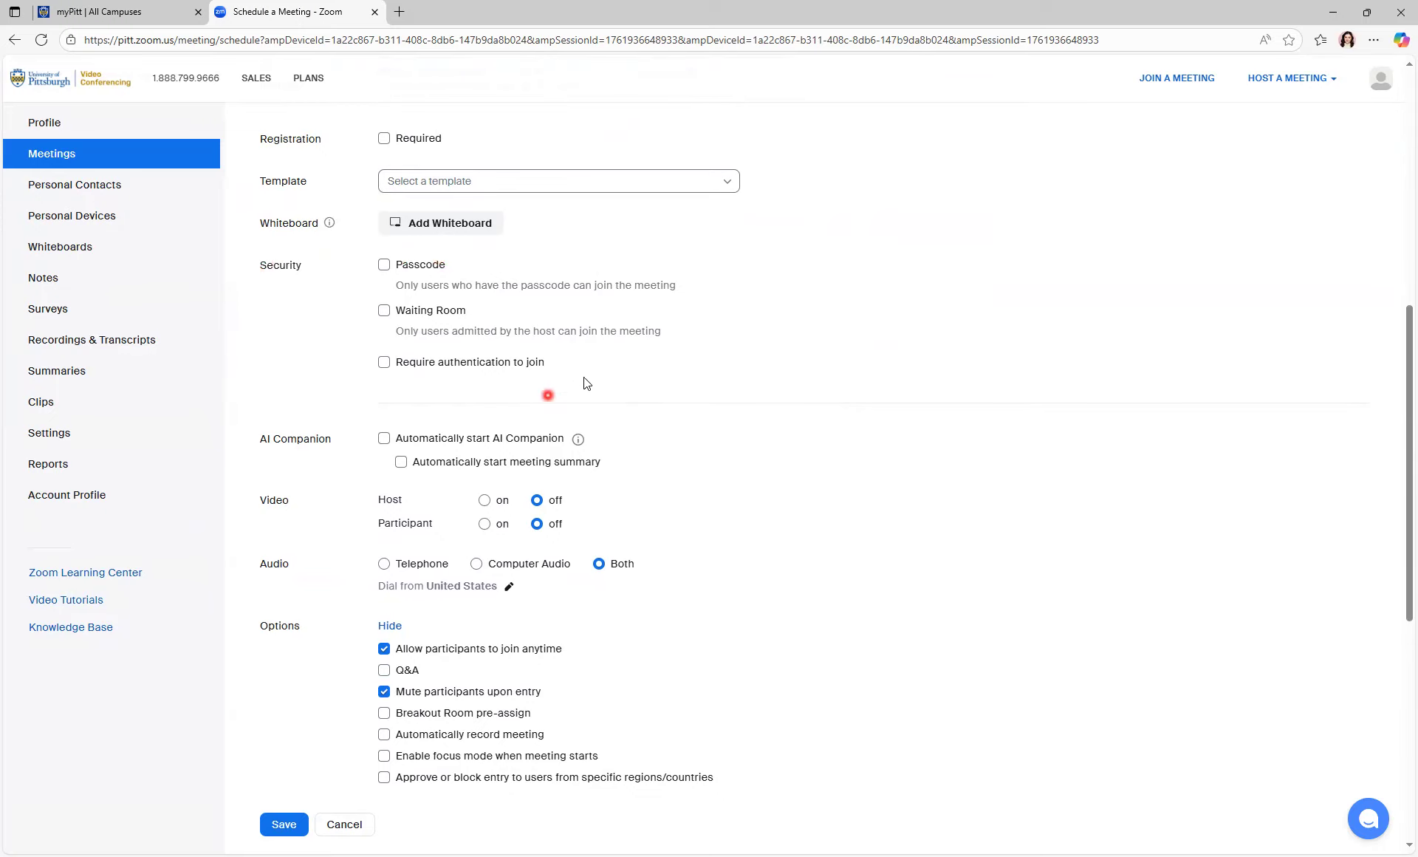
scroll(656, 353, down, 1)
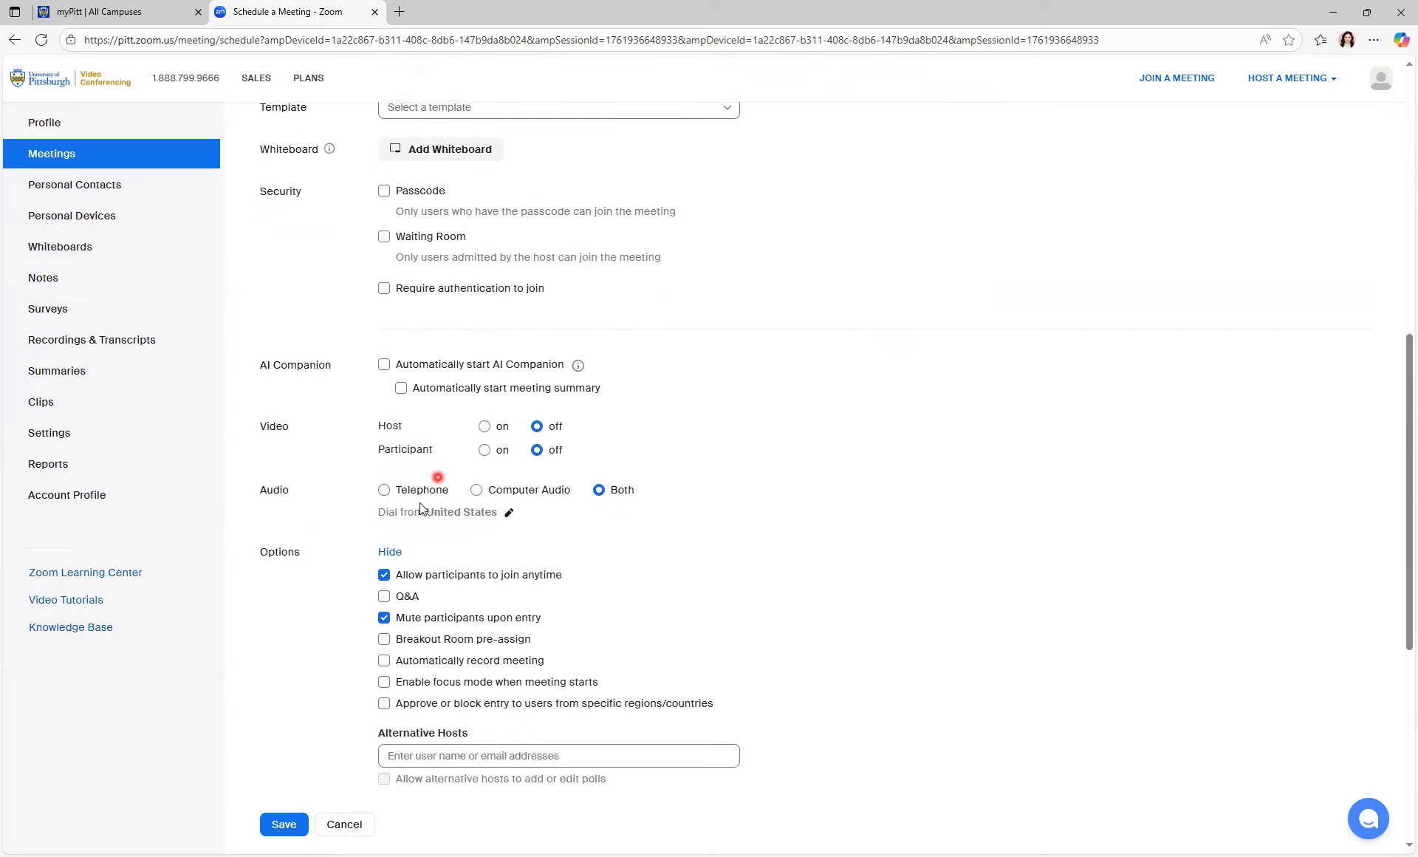
Recheck the additional meeting options and save the scheduled meeting
click(390, 554)
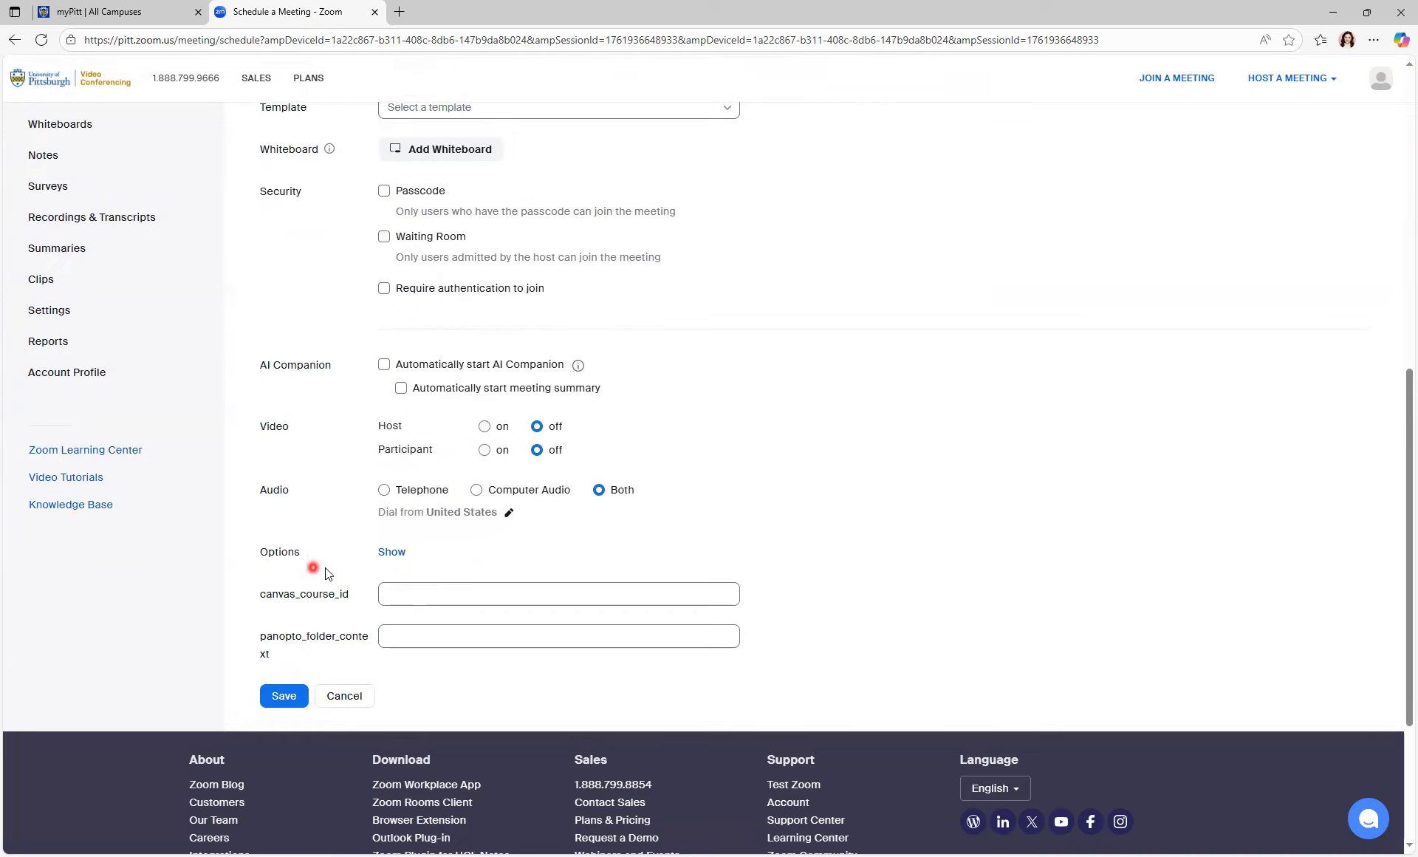
click(396, 553)
scroll(472, 532, down, 2)
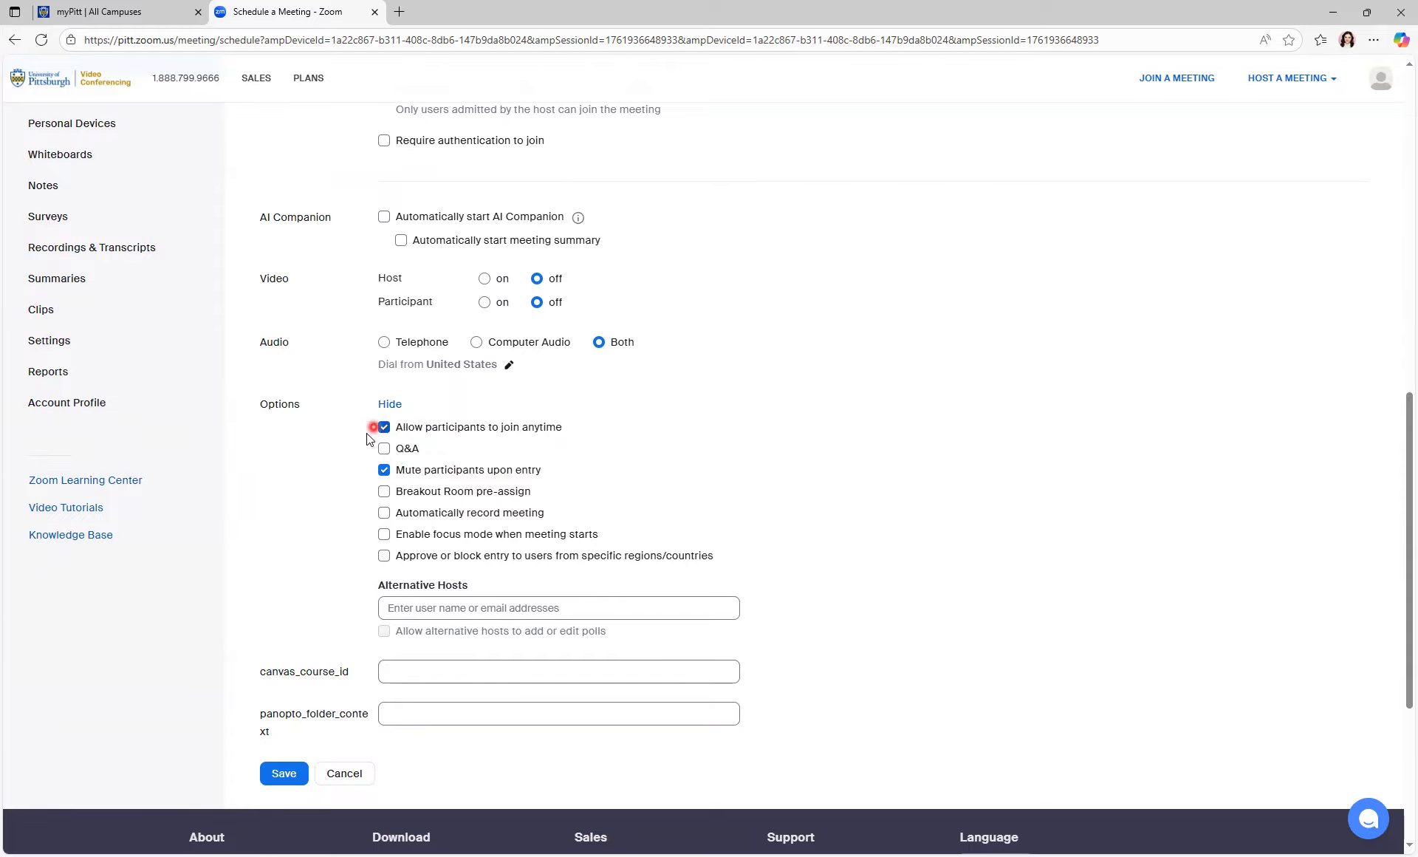
scroll(340, 481, down, 1)
scroll(336, 480, down, 1)
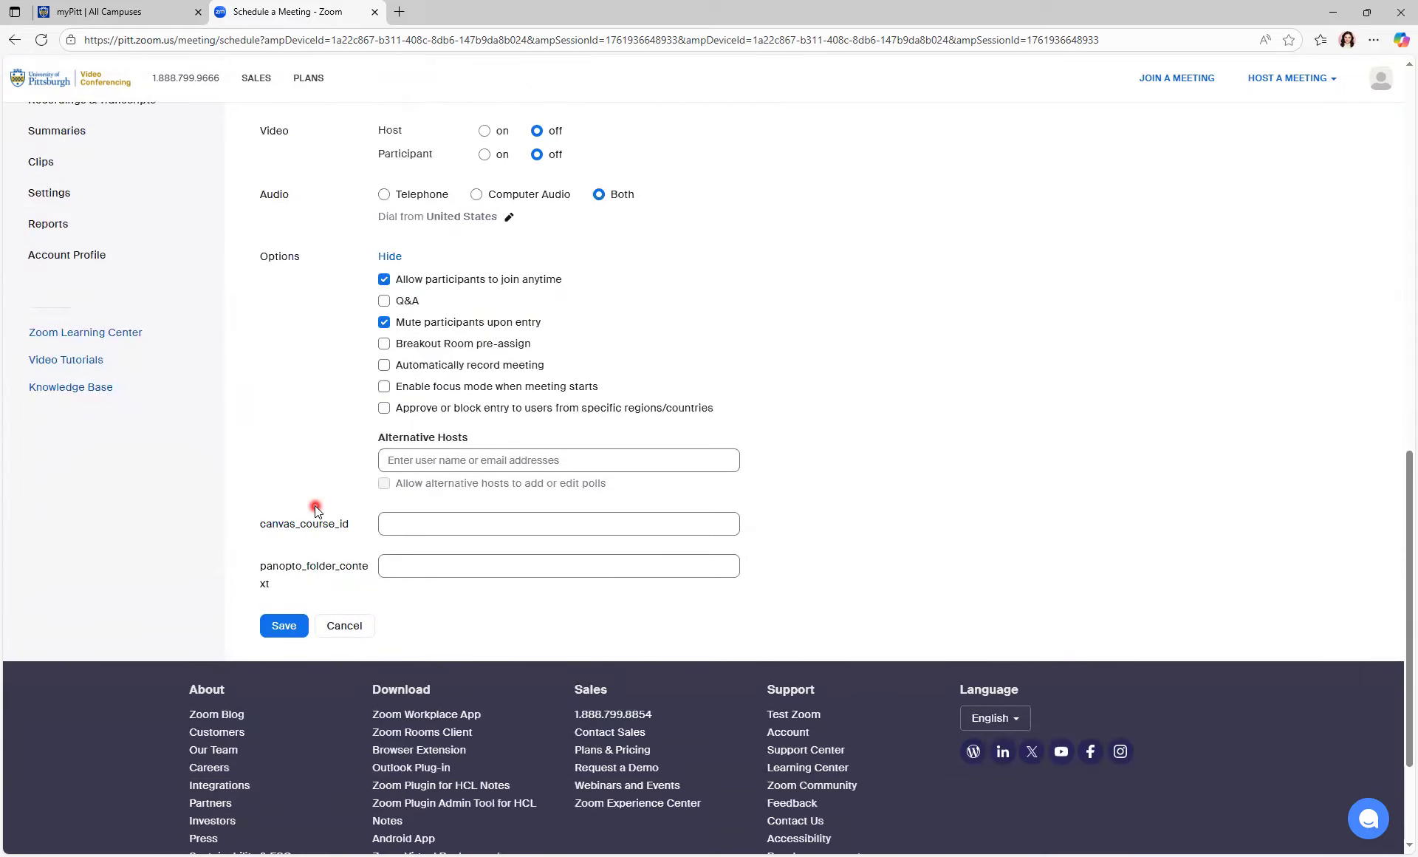
click(384, 462)
click(288, 627)
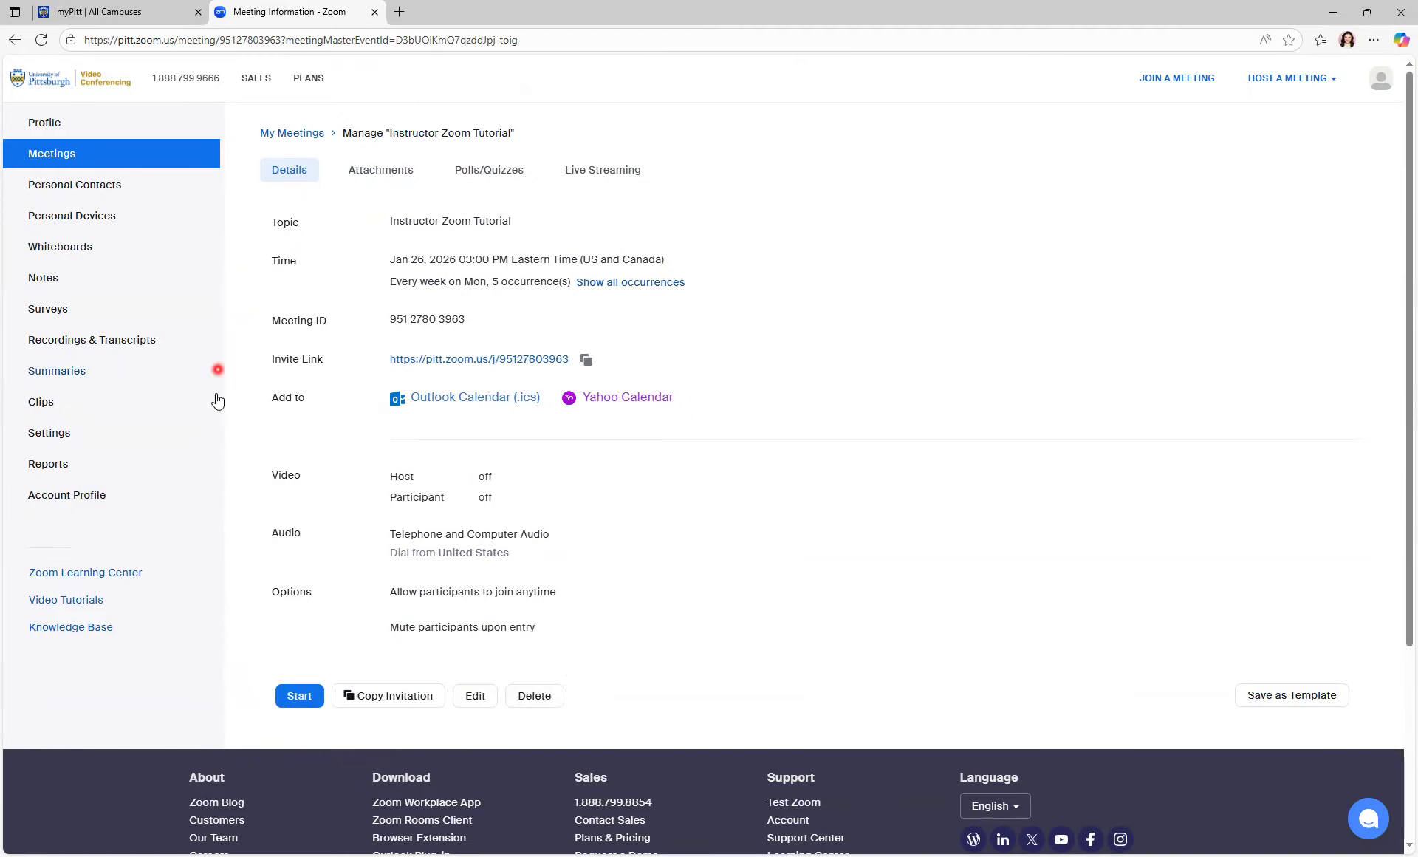
Copy the full invitation for the saved meeting and look through its text
click(388, 696)
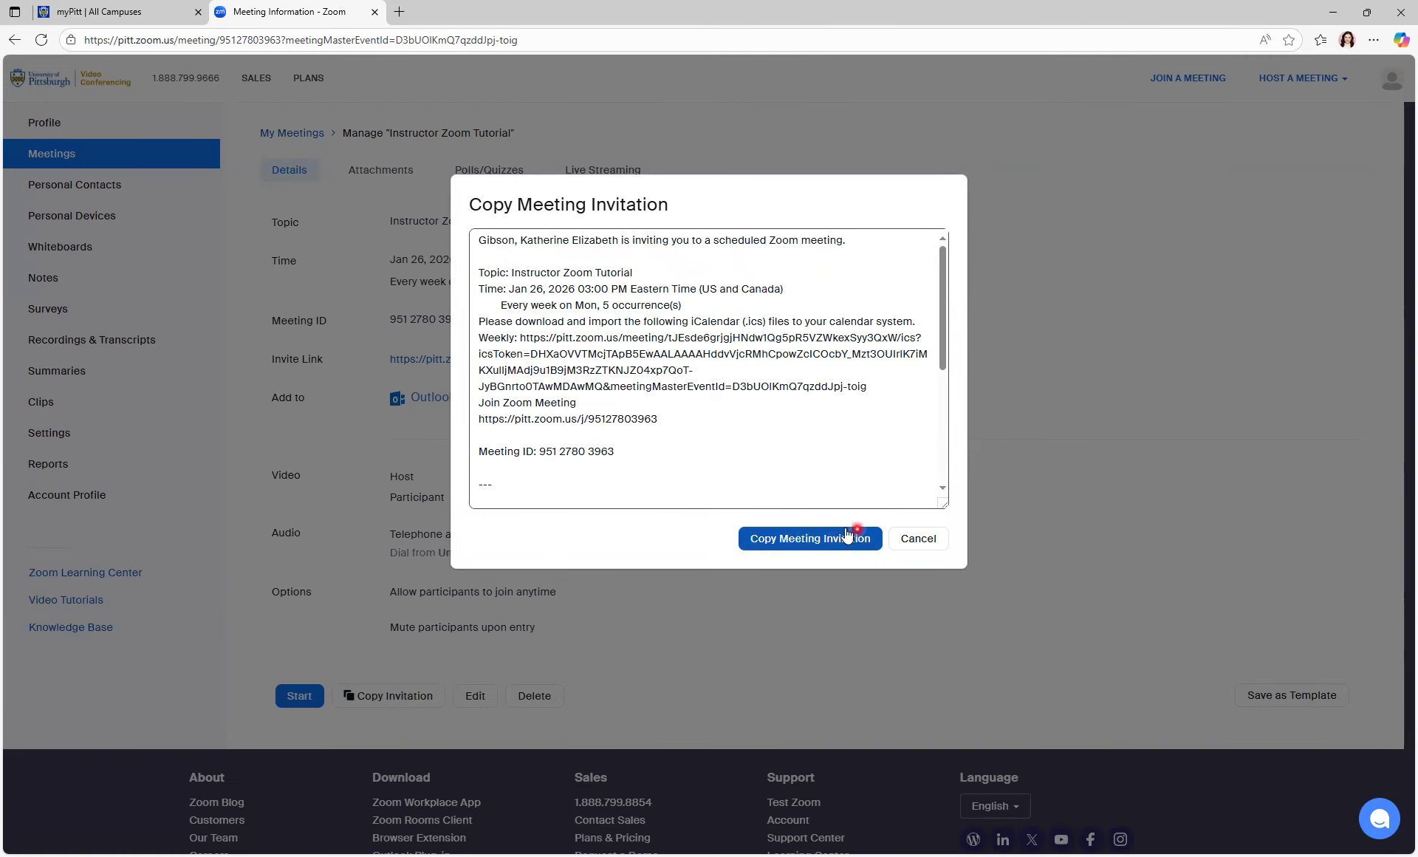
click(797, 540)
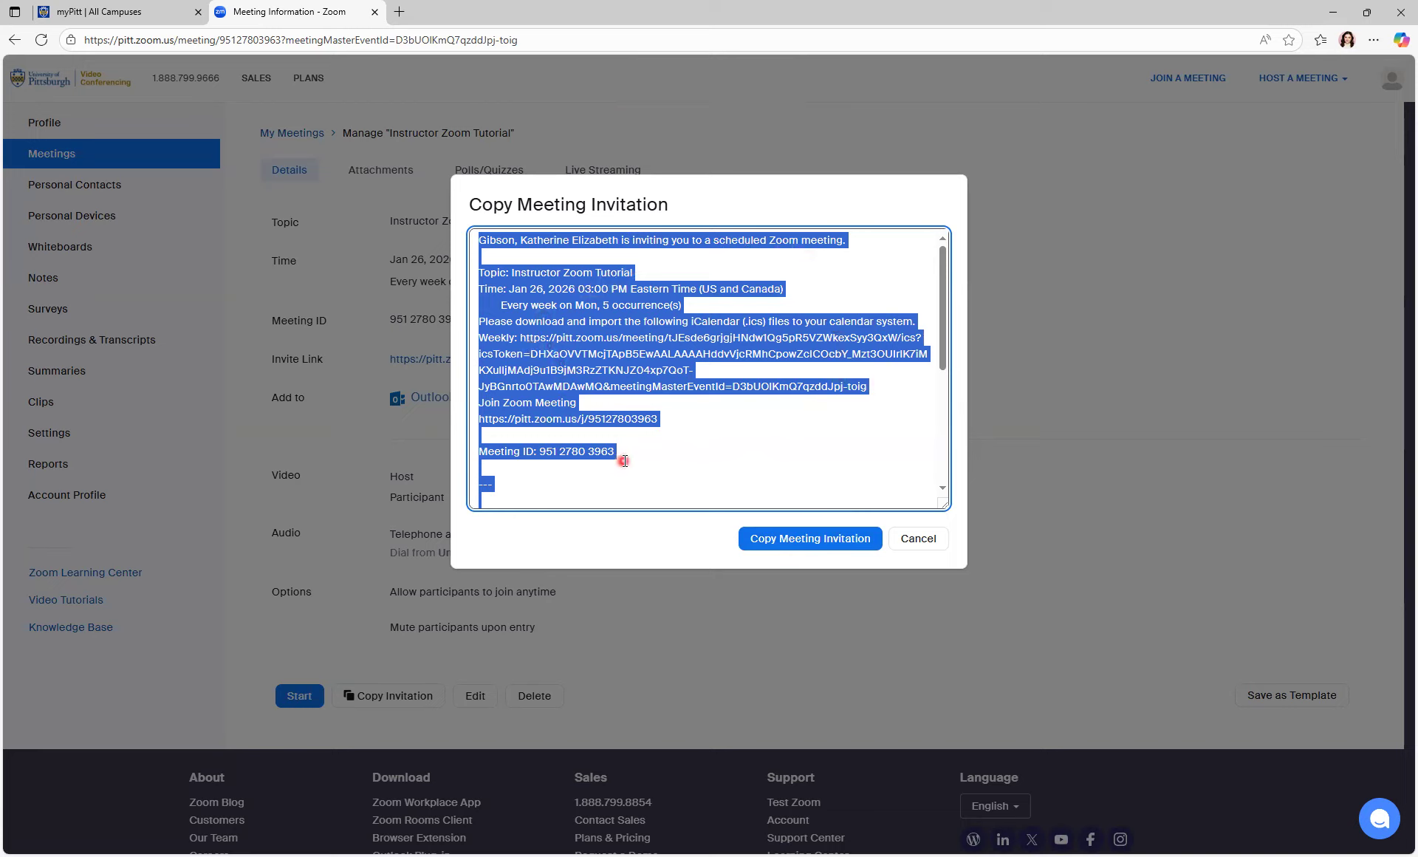
scroll(628, 458, down, 1)
scroll(679, 414, down, 2)
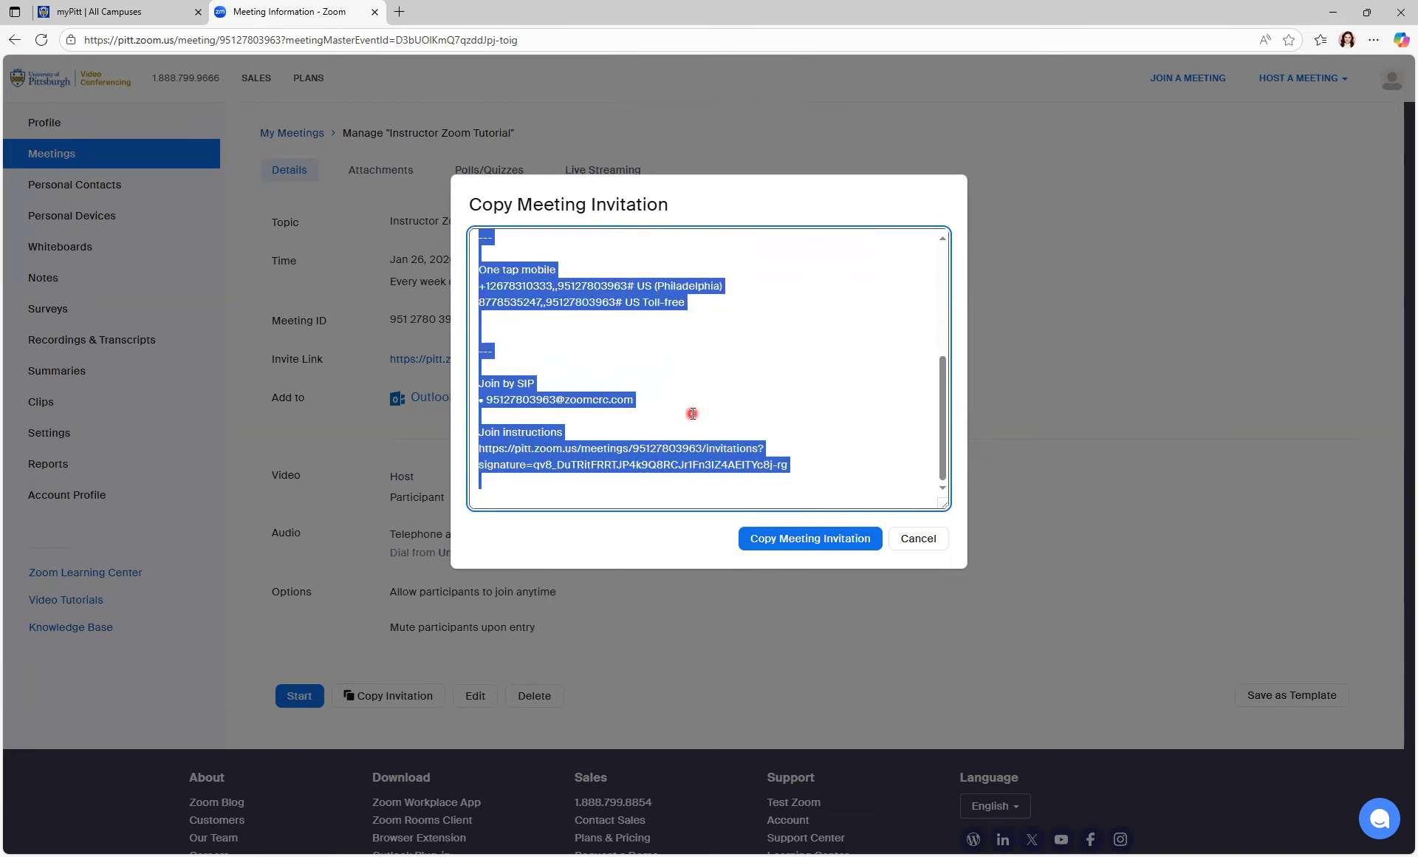
scroll(702, 410, up, 3)
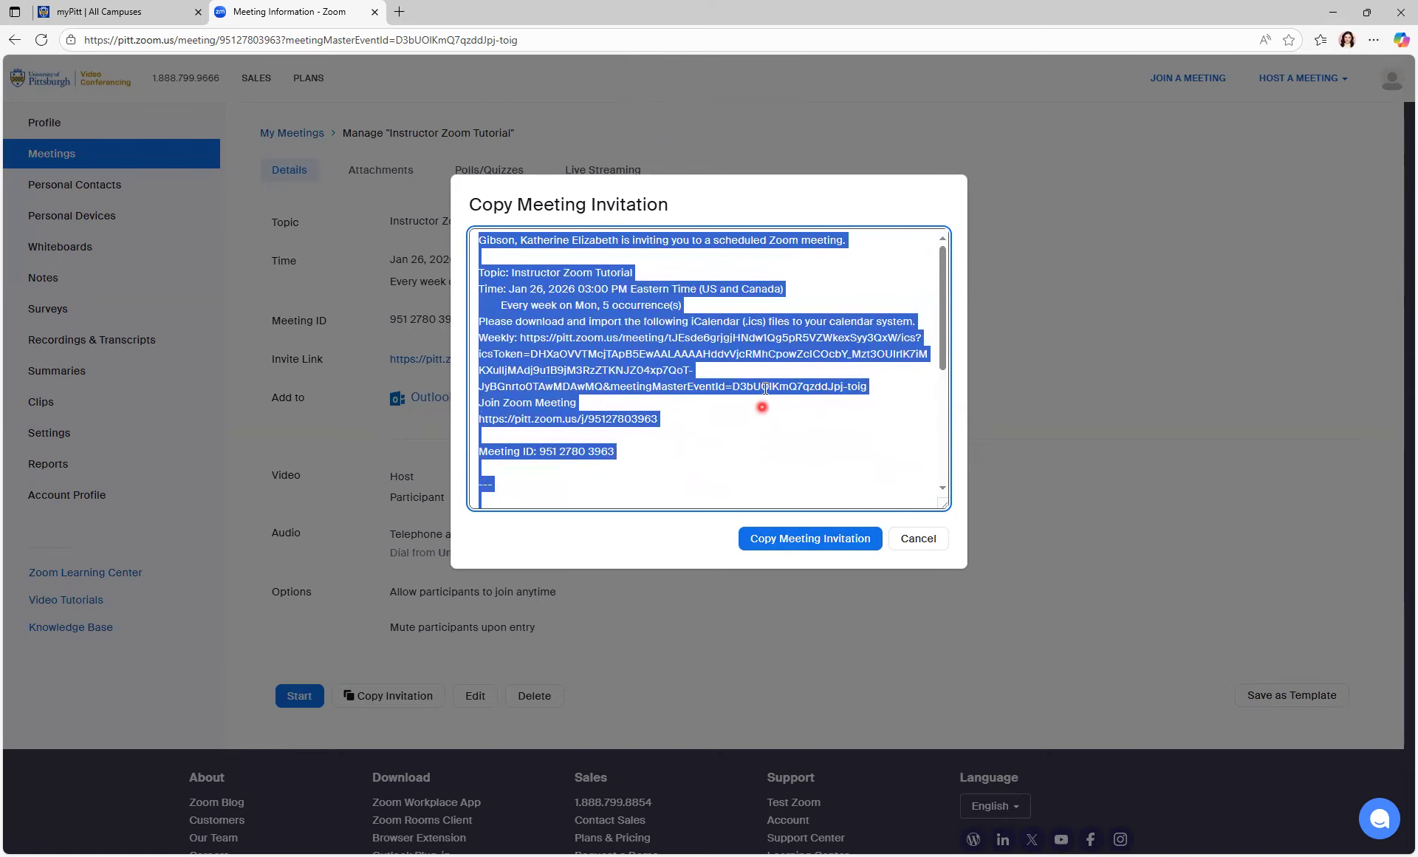
click(673, 421)
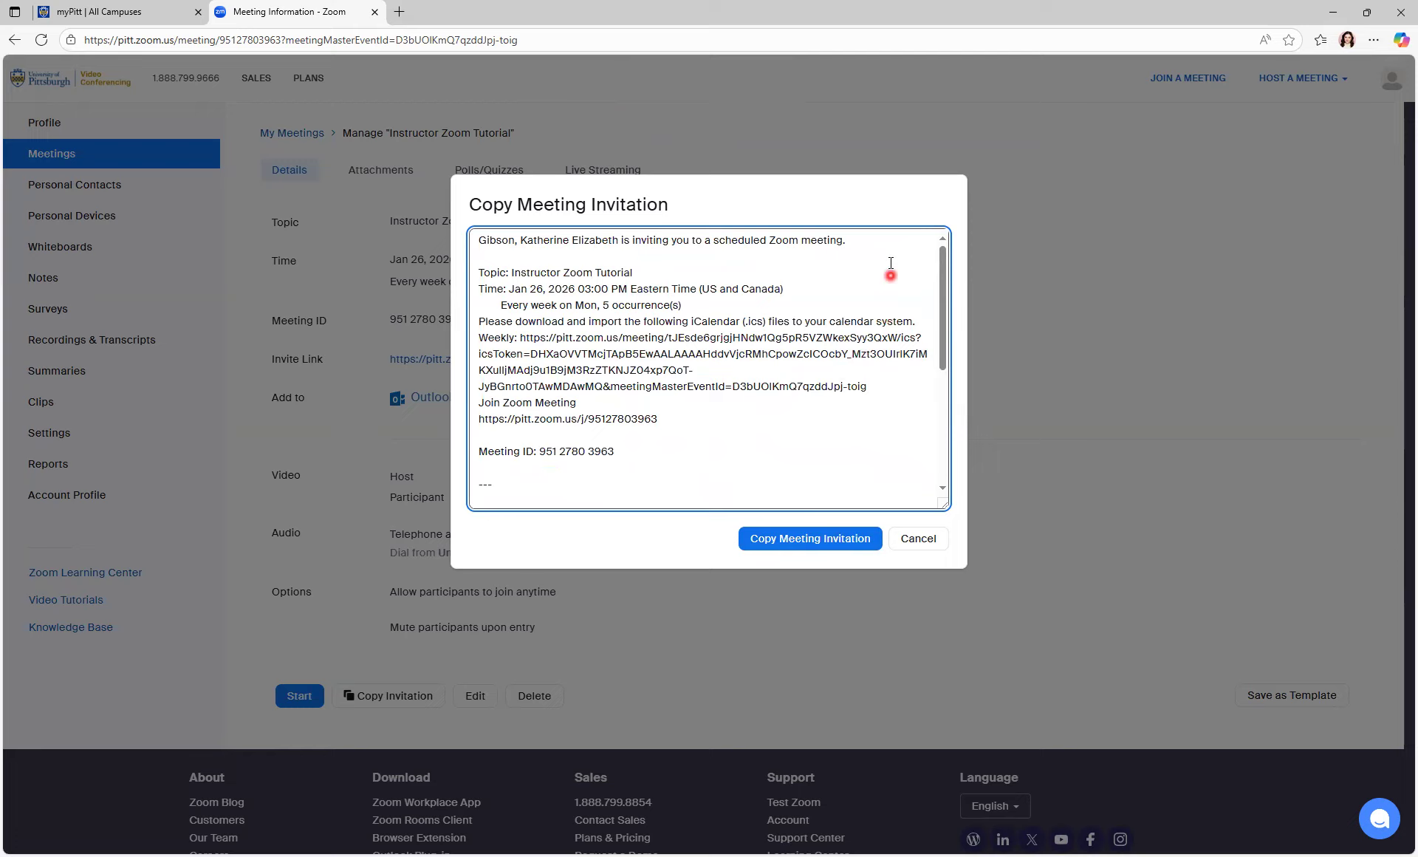